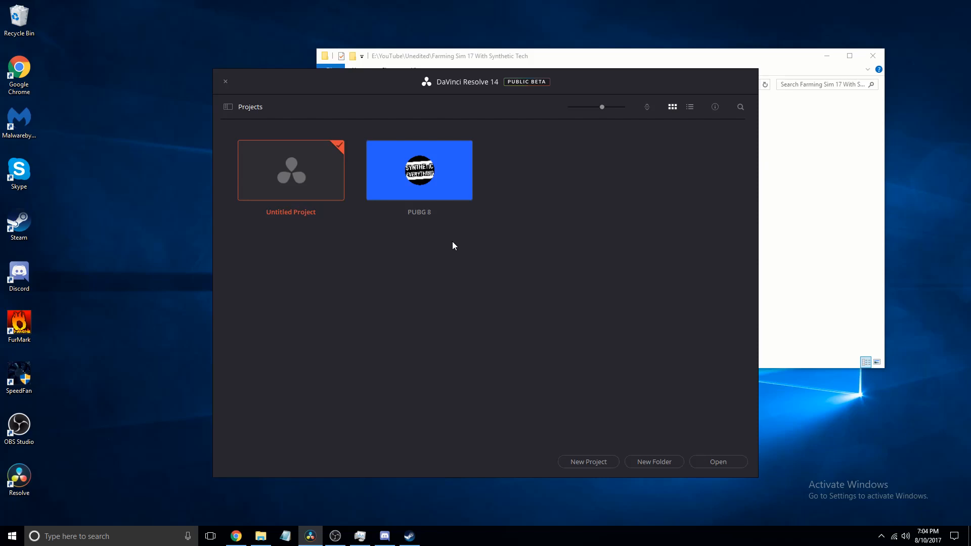
- Create a new project named Untitled Project 1
click(579, 463)
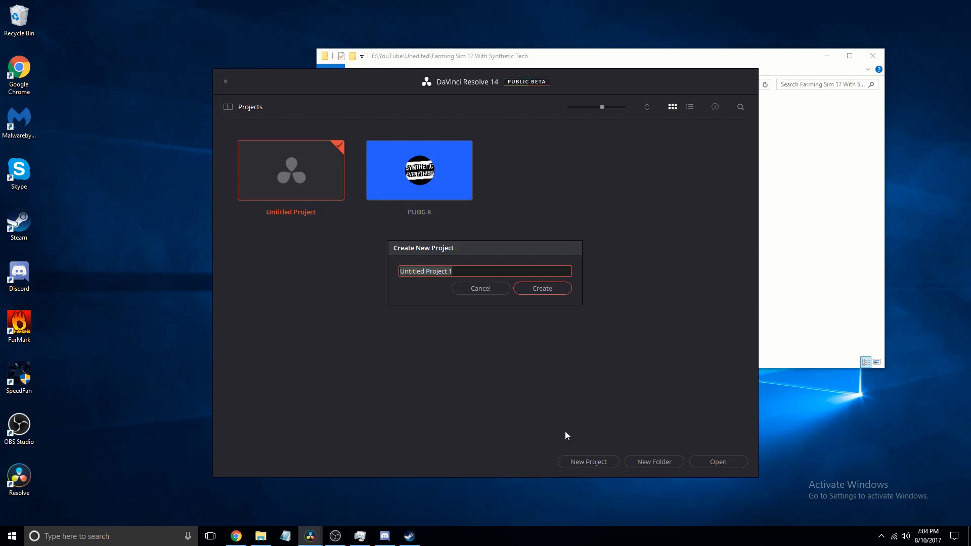
key(Return)
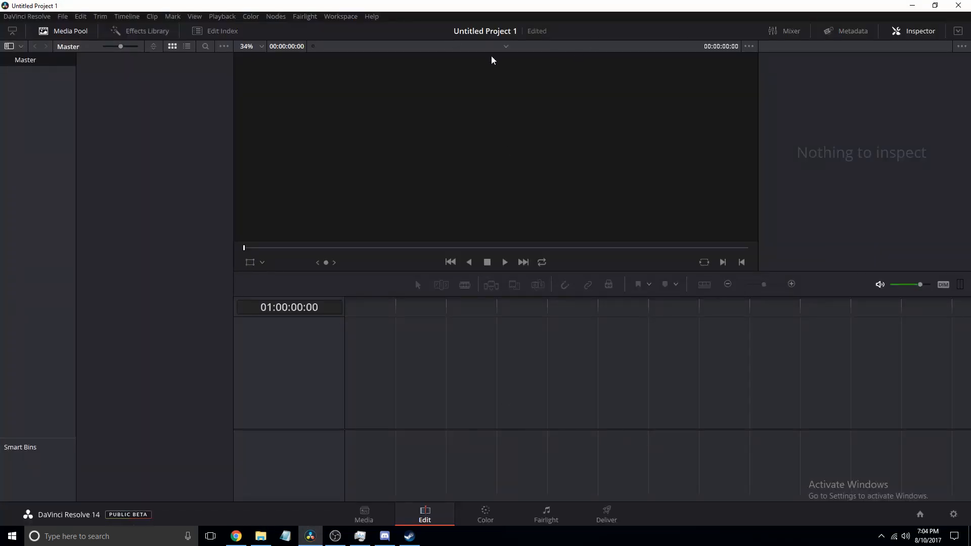
click(260, 536)
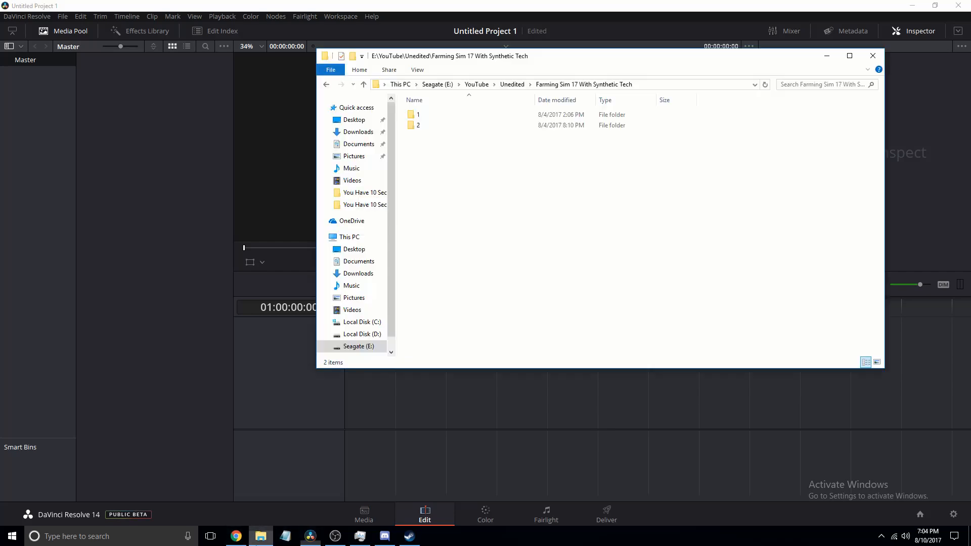
click(80, 263)
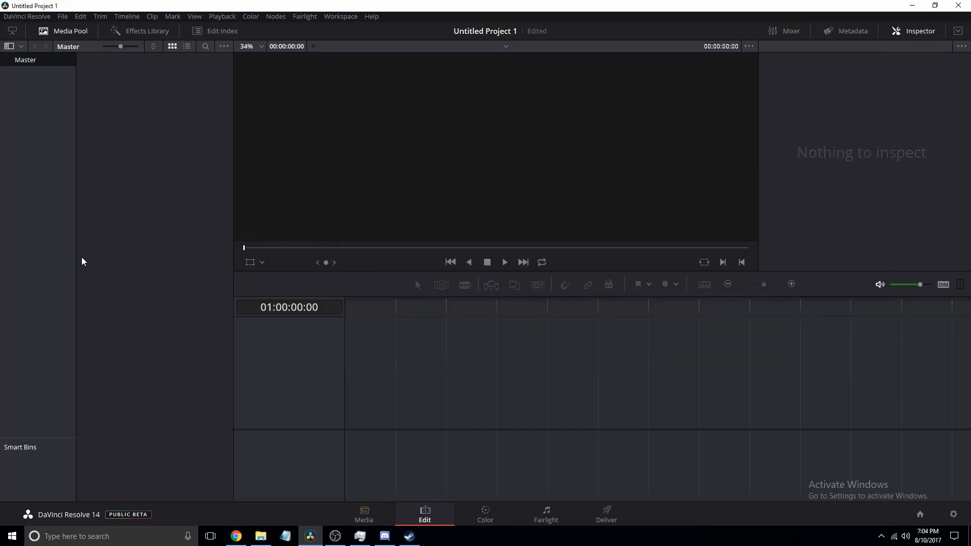
click(364, 515)
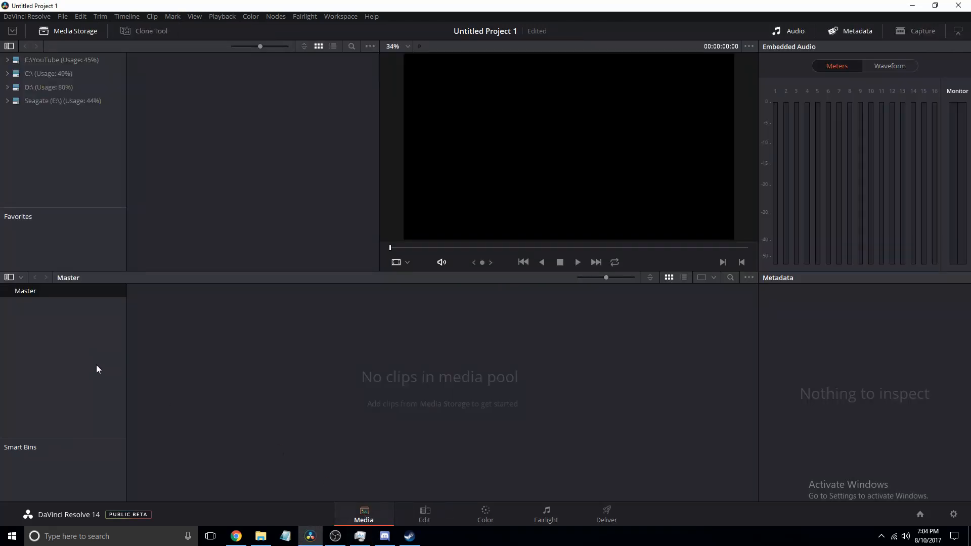
click(425, 514)
click(365, 516)
click(409, 512)
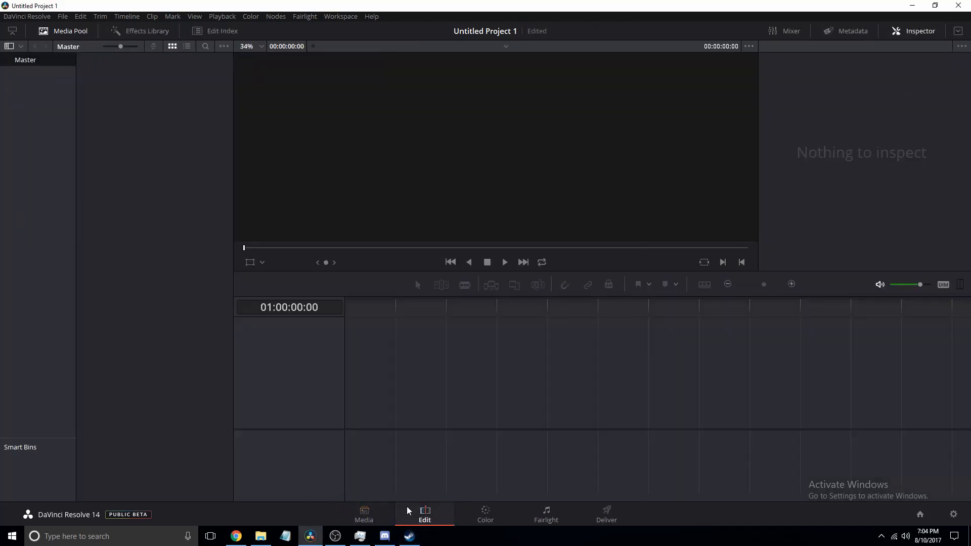
click(375, 507)
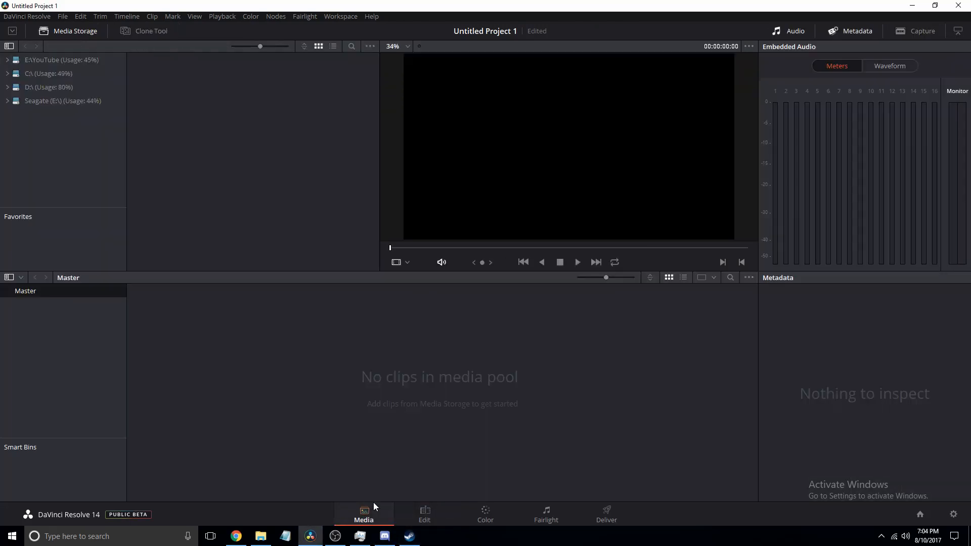
click(420, 512)
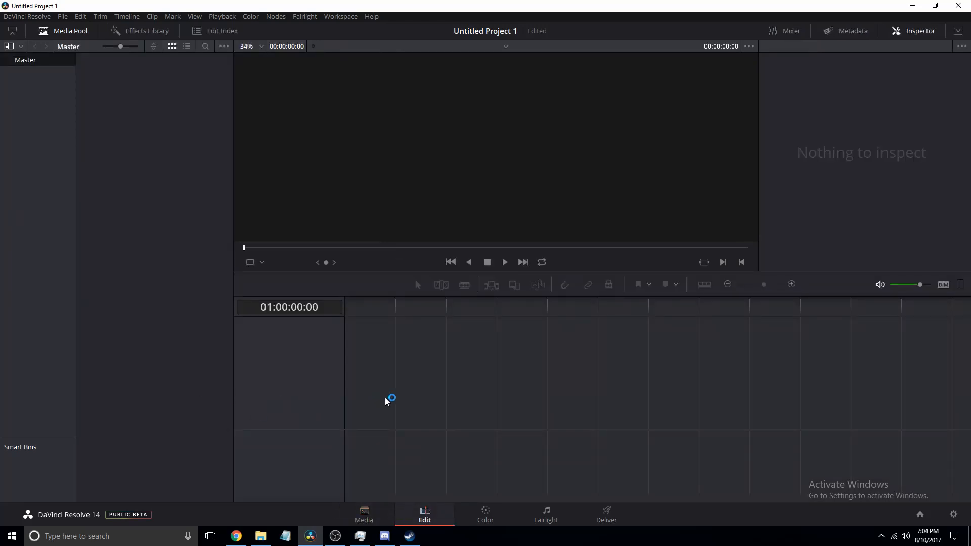
drag(396, 390, 704, 386)
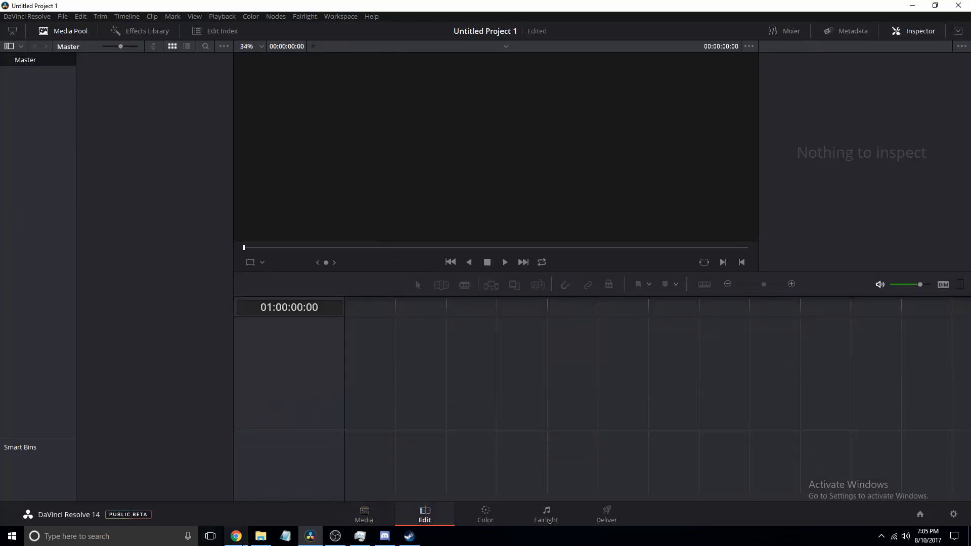
- Import My Camera.mov from folder 1 into the media pool, changing the project frame rate to match the clip
click(261, 537)
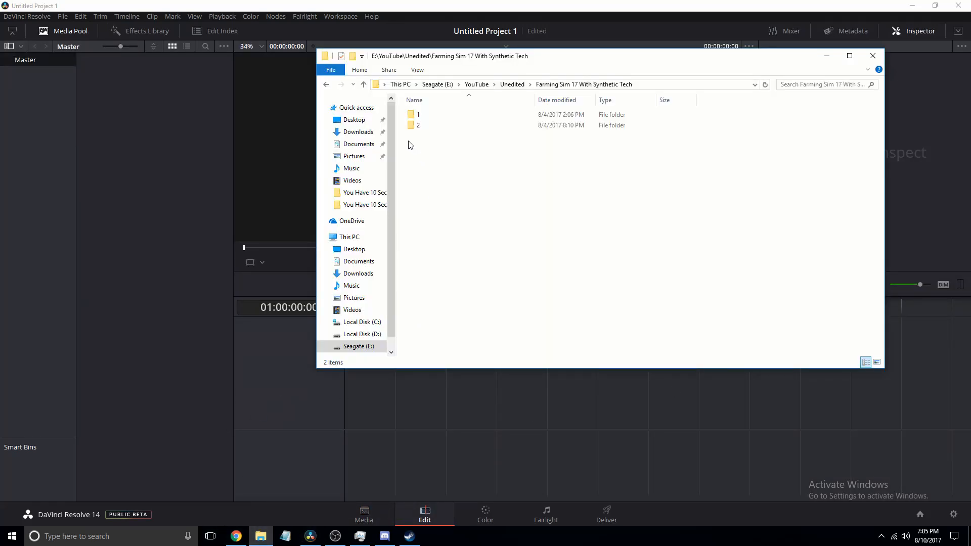
double_click(457, 113)
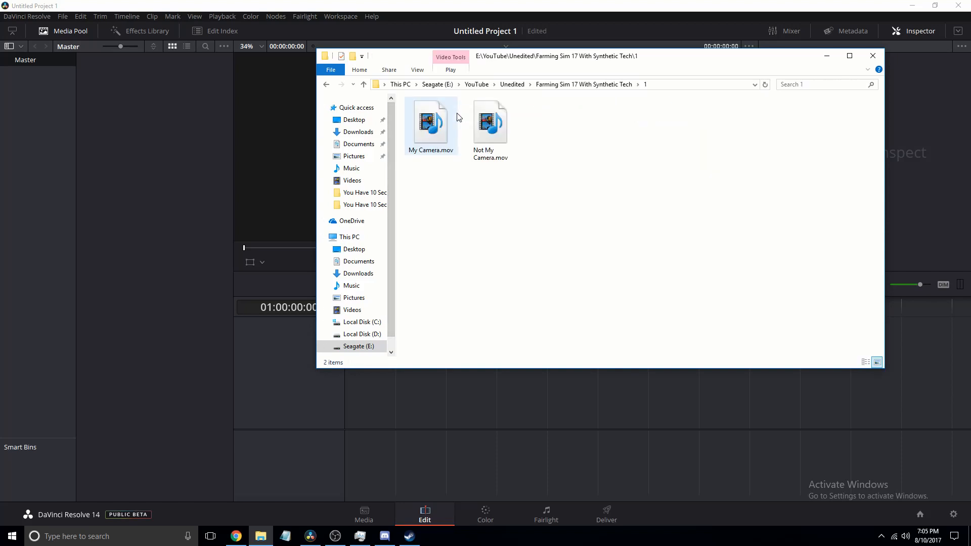
drag(517, 228, 414, 215)
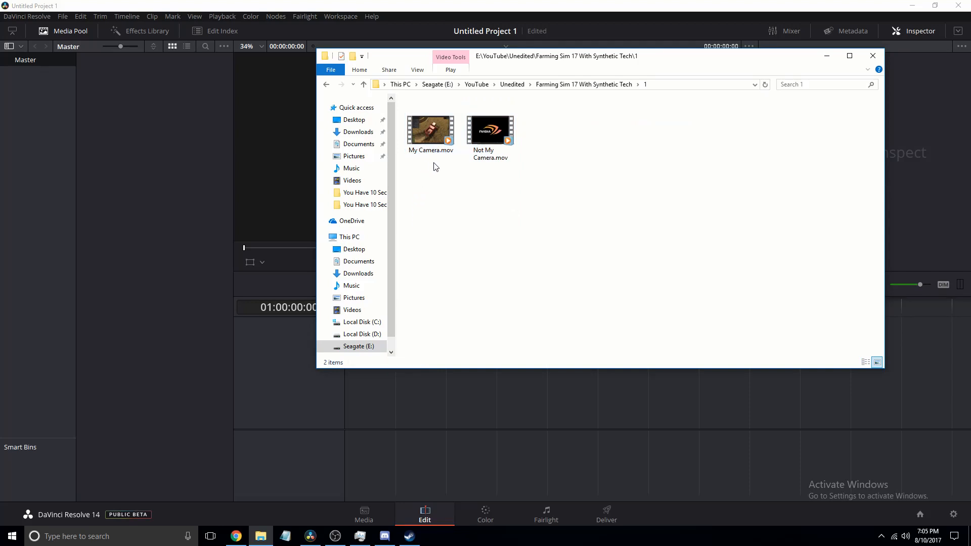
drag(432, 116, 130, 195)
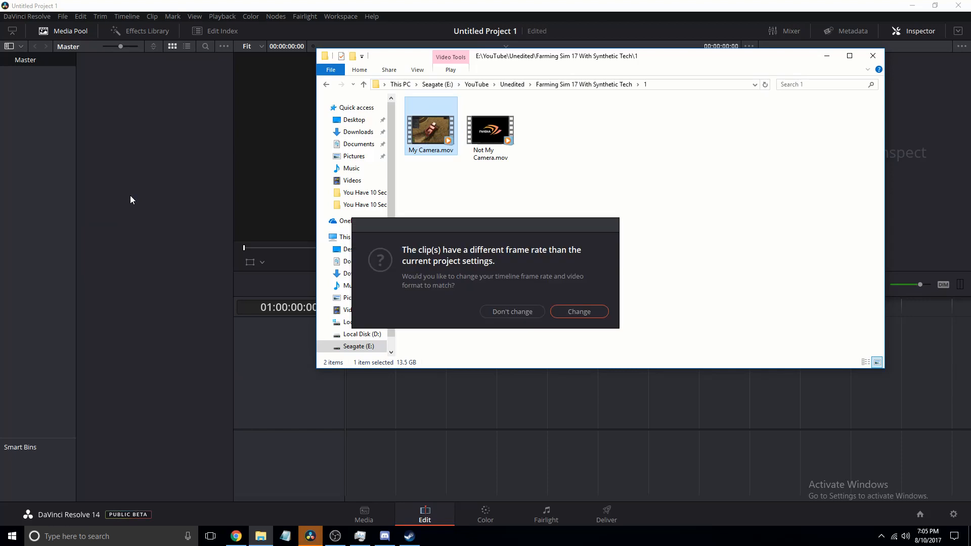
click(595, 309)
click(110, 331)
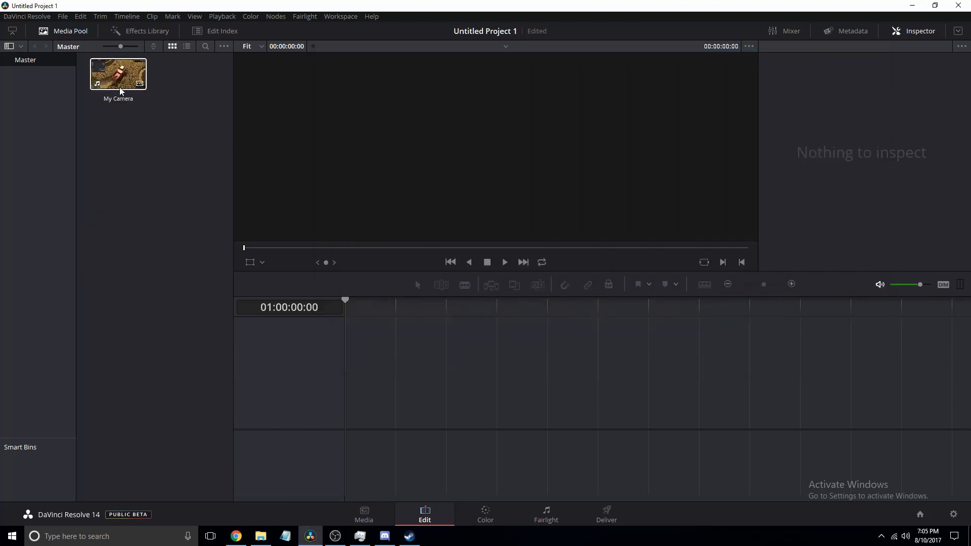
- Add the My Camera clip to a new timeline and show its thumbnails along the track
drag(119, 75, 298, 442)
click(292, 450)
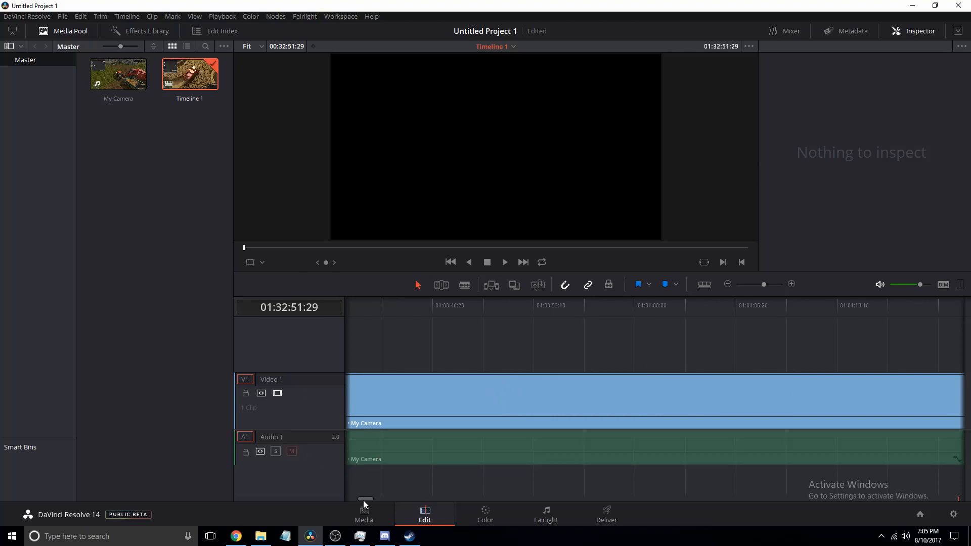
drag(363, 500, 316, 496)
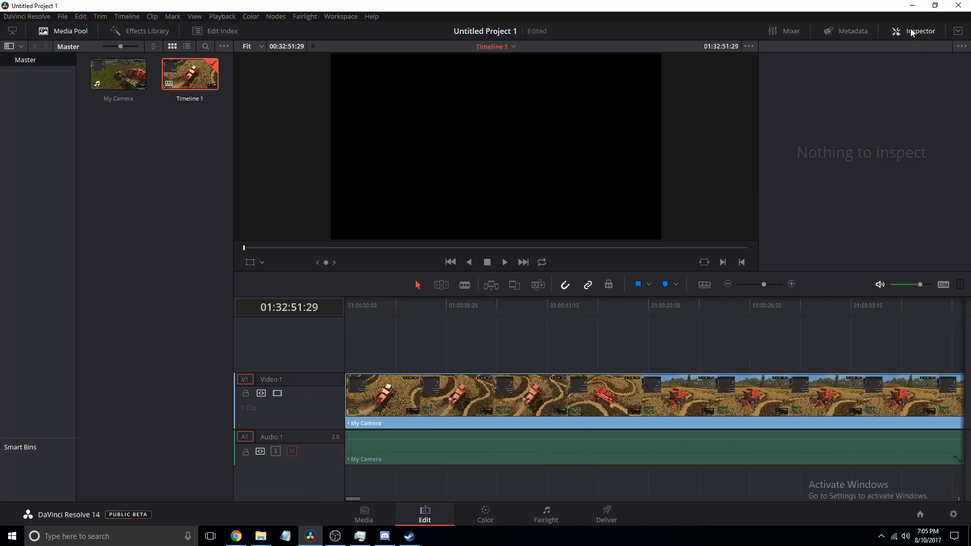
- Hide the Inspector to show both viewers and return the playhead to the start of the timeline
click(910, 30)
drag(421, 305, 315, 297)
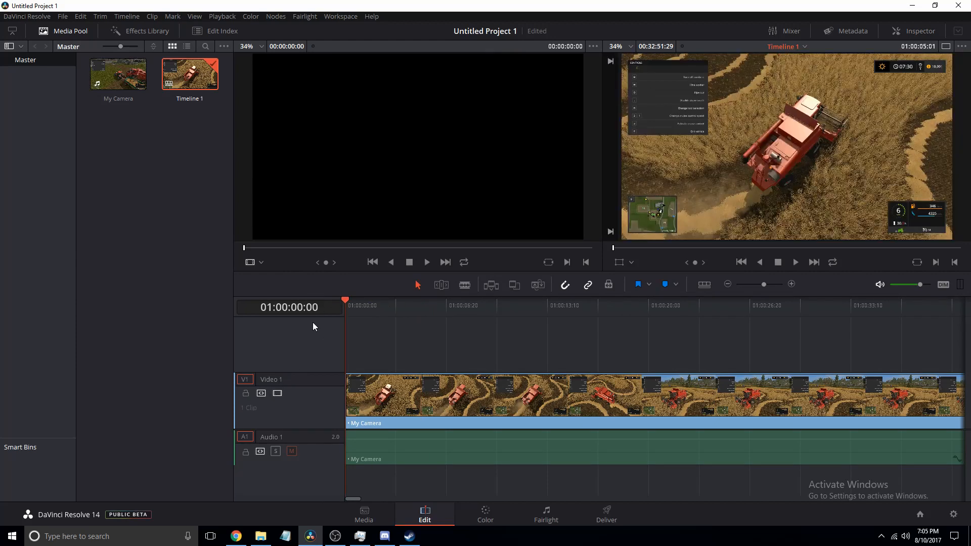
click(291, 451)
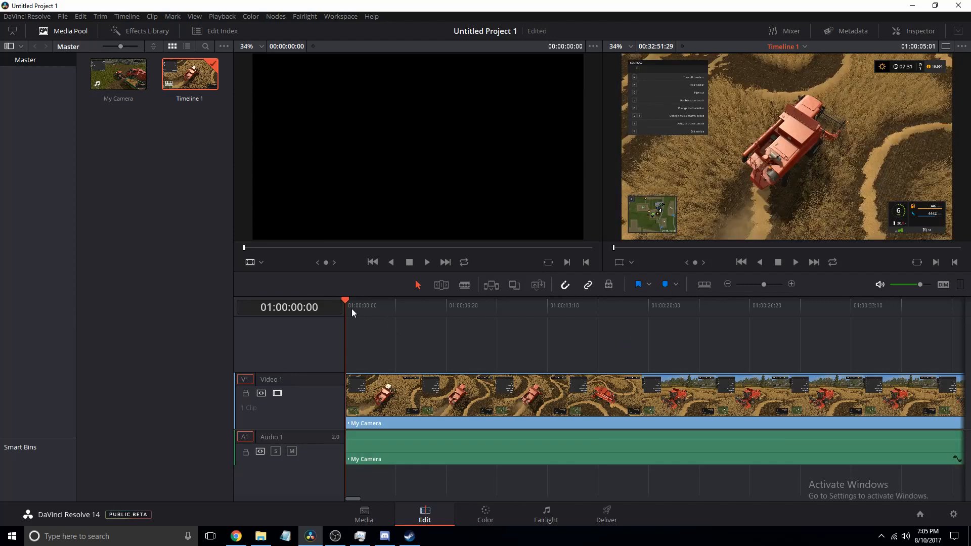
mouse_move(351, 309)
mouse_down()
mouse_move(361, 309)
mouse_move(333, 308)
mouse_up()
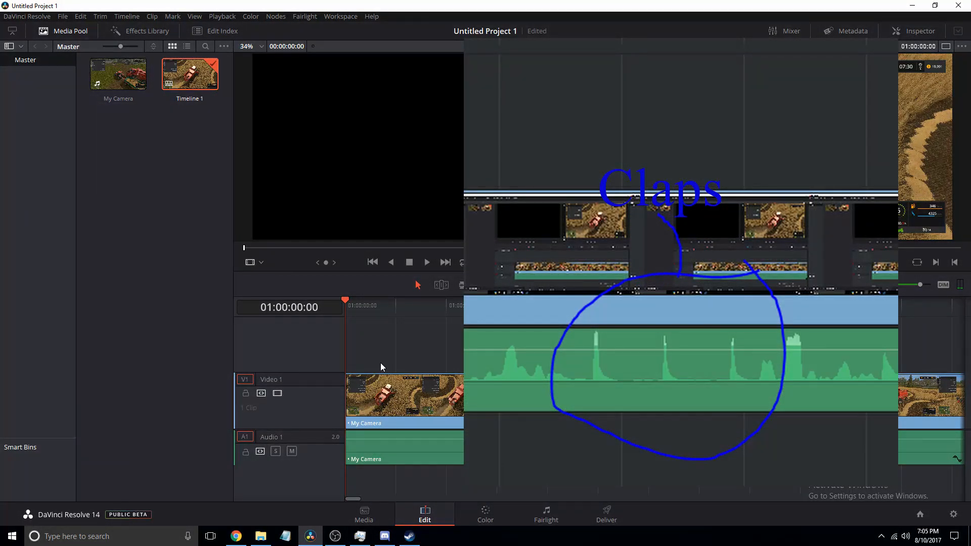
- Scrub through the timeline audio to locate the clap sync point
click(408, 396)
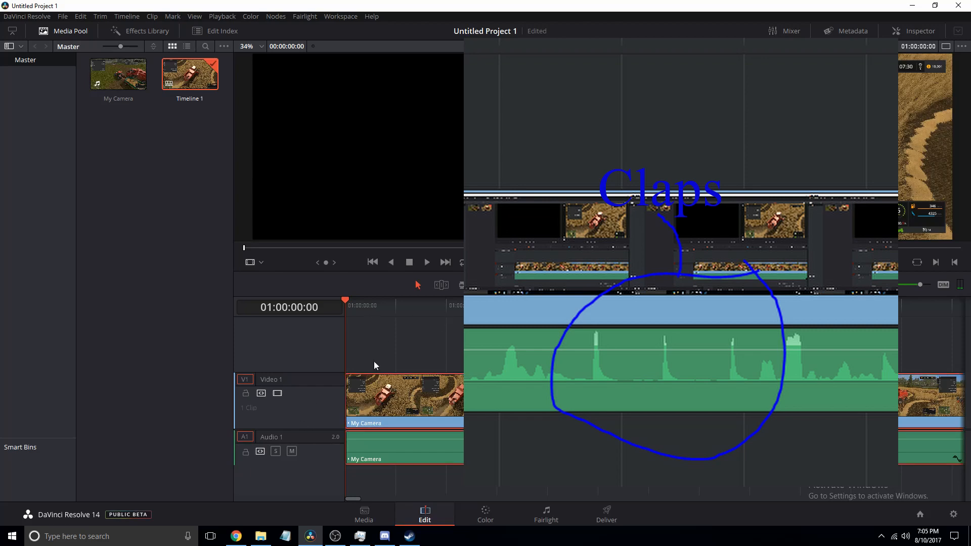
drag(373, 302, 442, 313)
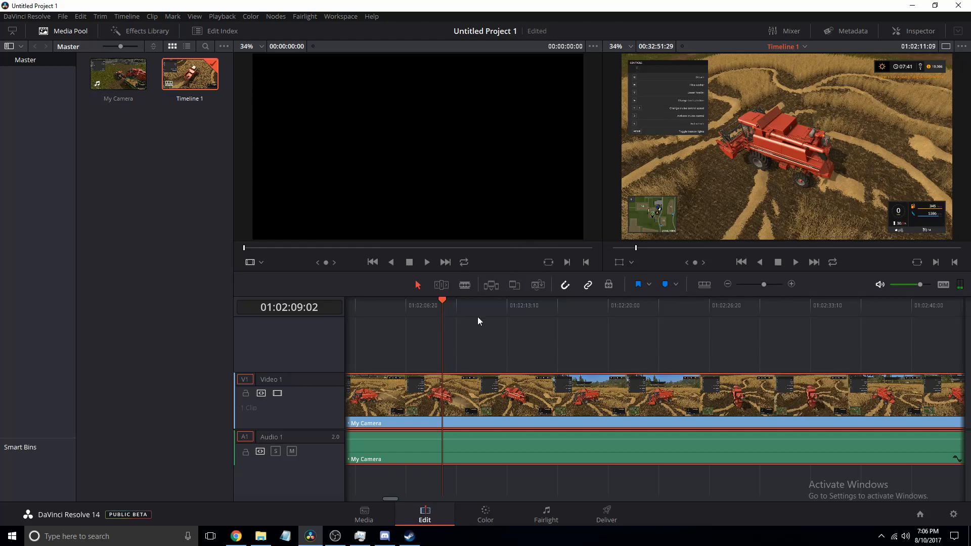
click(464, 287)
click(418, 286)
right_click(445, 402)
click(439, 403)
right_click(439, 403)
drag(428, 304, 439, 305)
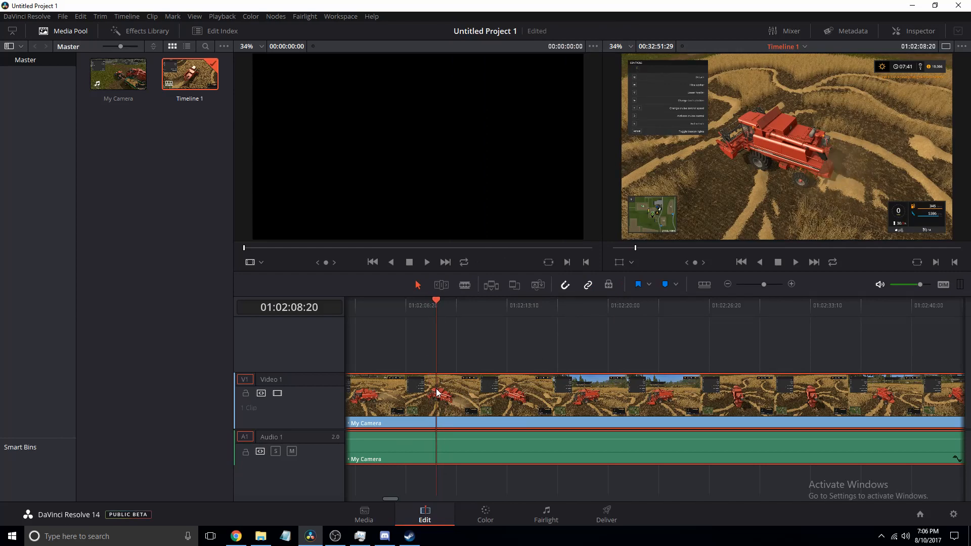
right_click(438, 393)
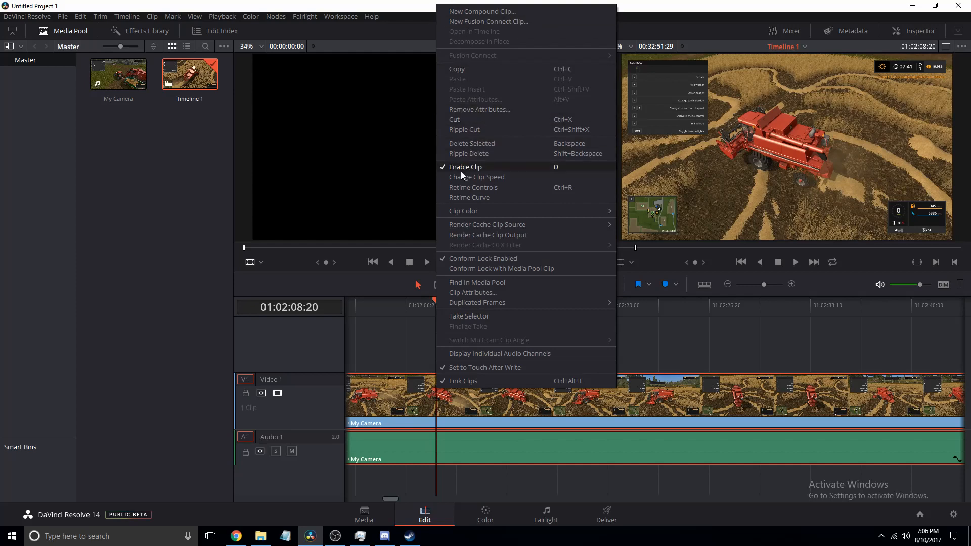
click(455, 123)
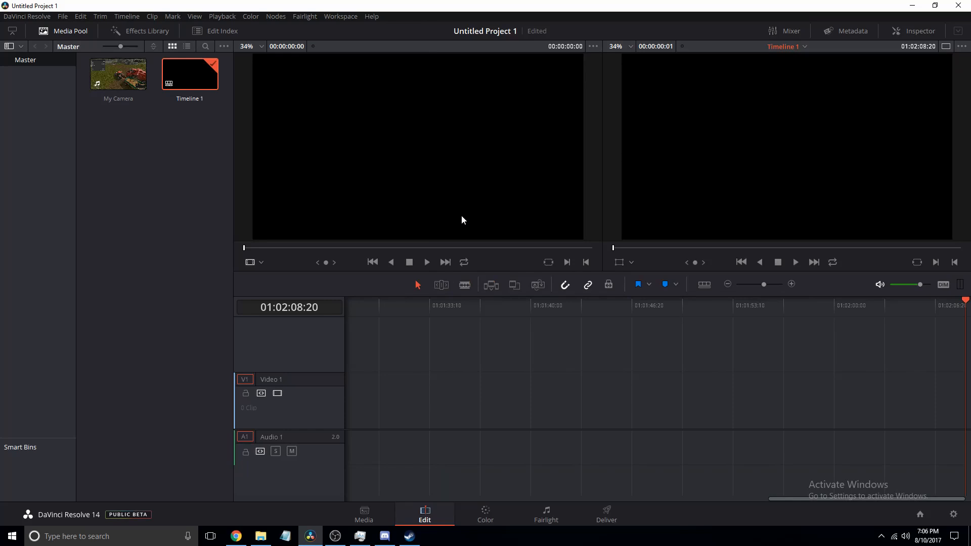
key(ctrl+z)
- Split the clip with the Blade tool at the playhead position 01:01:33:17
click(433, 304)
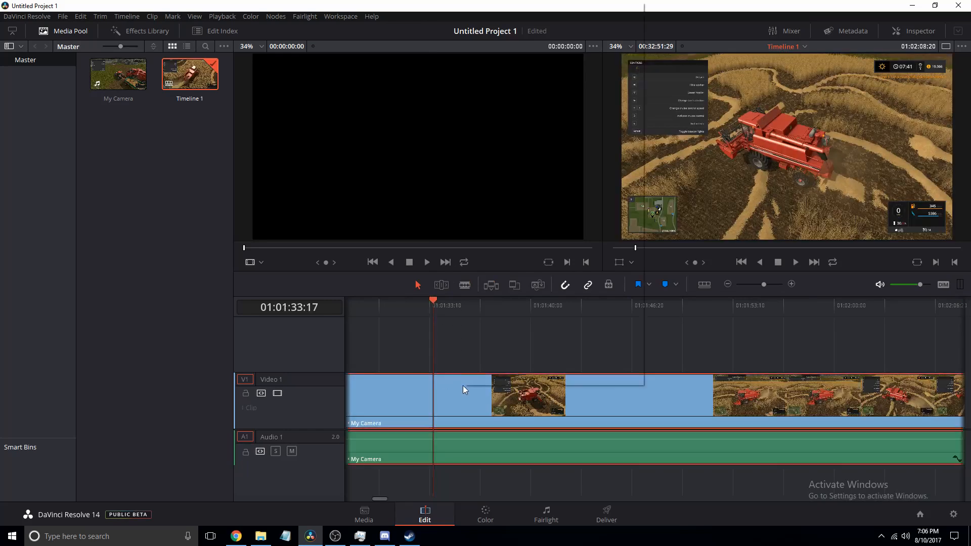
right_click(463, 386)
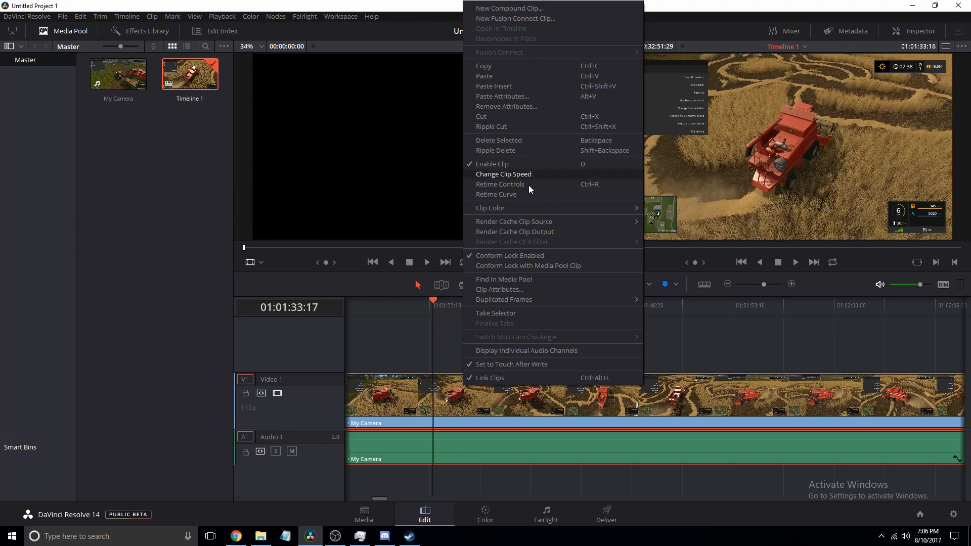
click(372, 286)
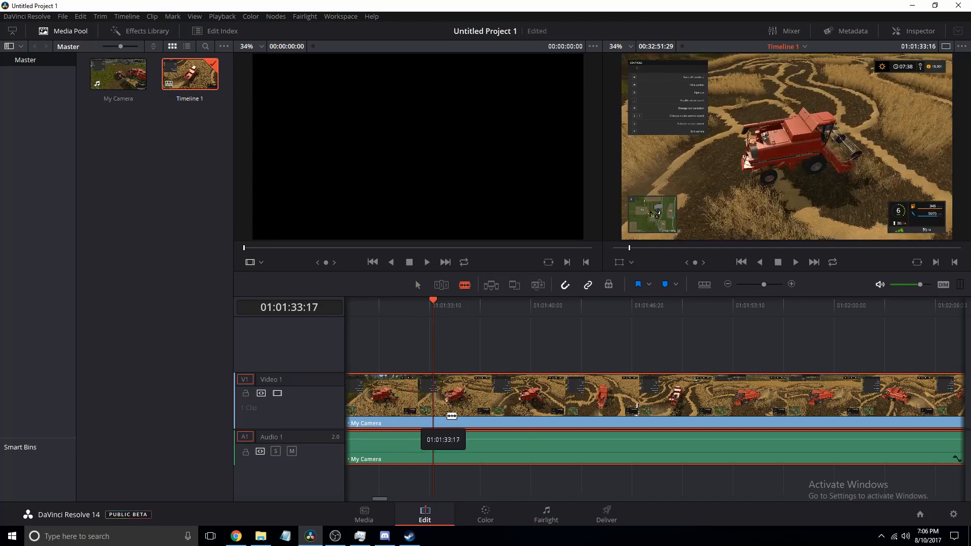
click(433, 405)
click(597, 397)
click(792, 392)
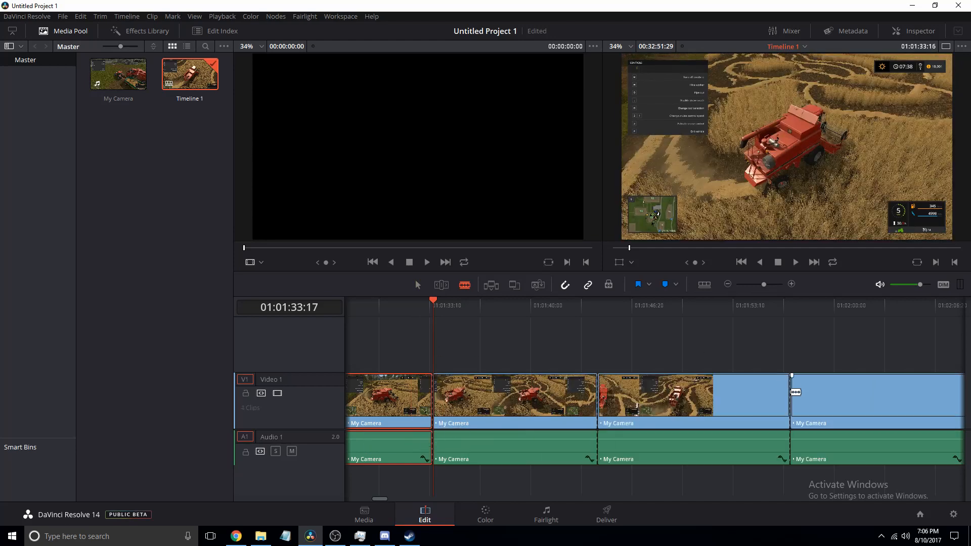
key(ctrl+z)
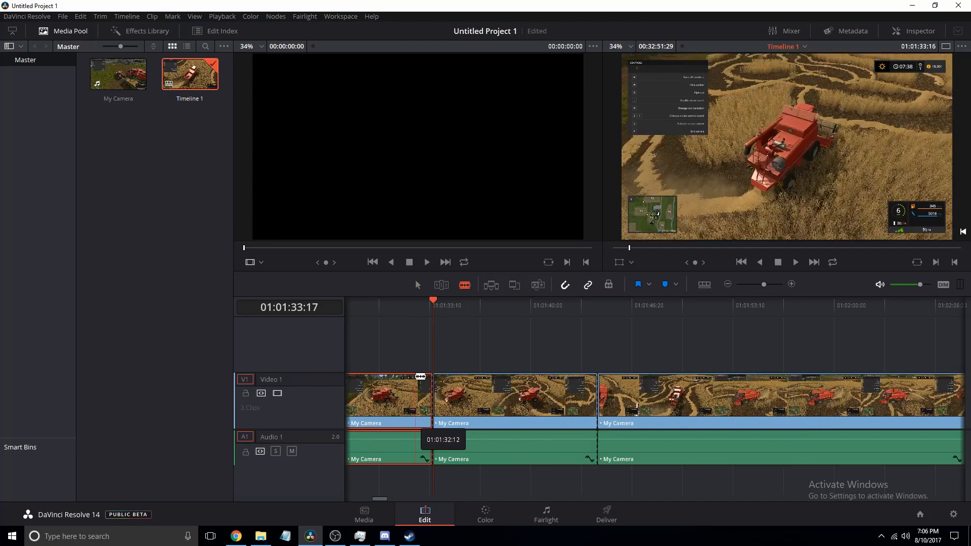
key(ctrl+z)
- Make a second blade cut farther along the clip, then switch back to the Selection tool
click(715, 393)
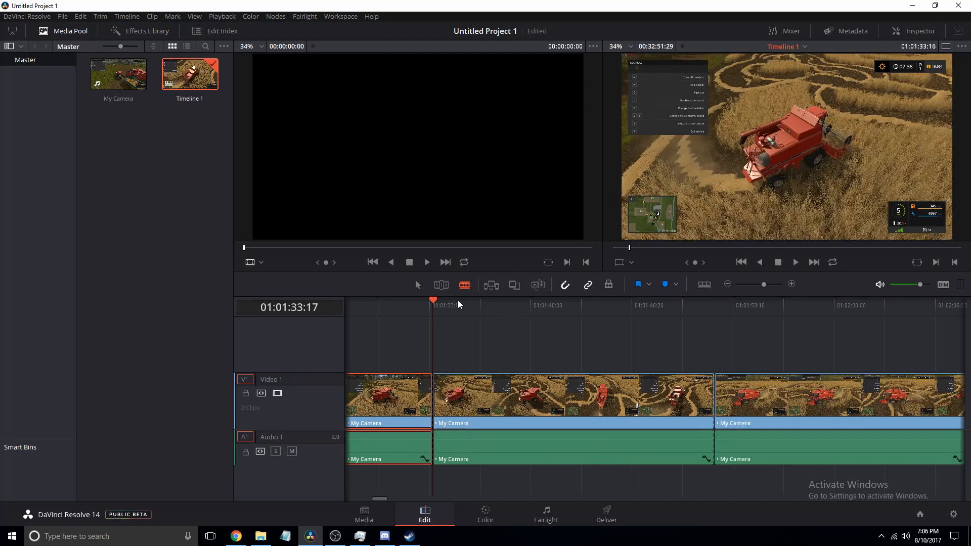
click(418, 285)
click(392, 344)
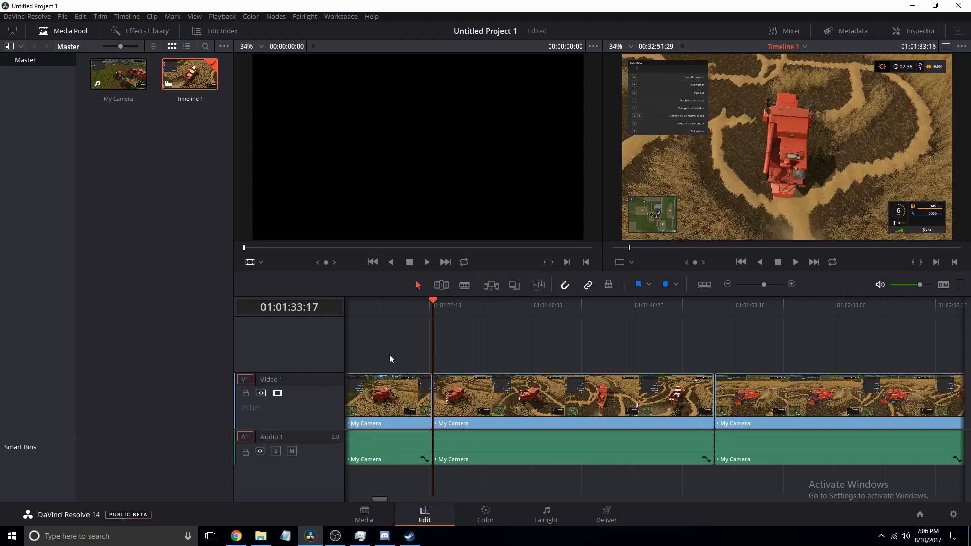
click(497, 402)
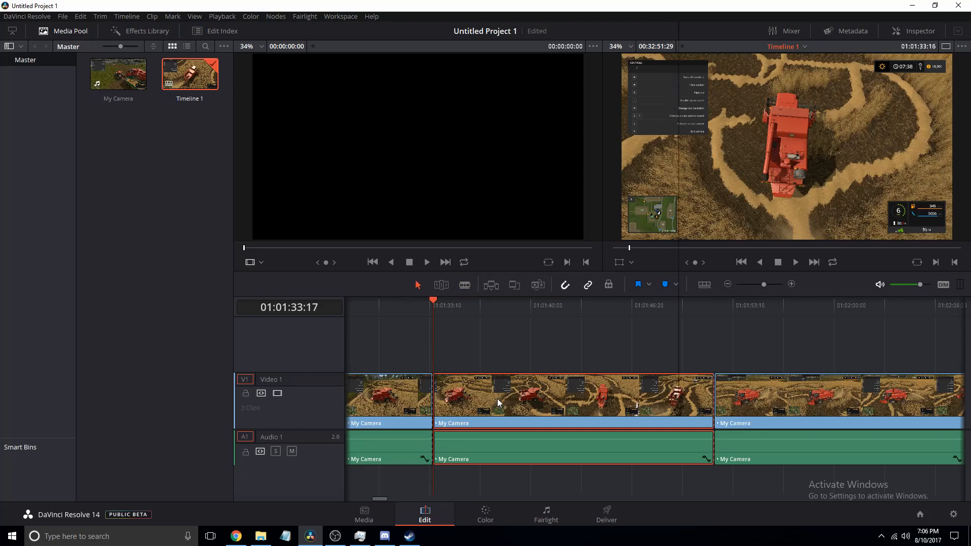
right_click(497, 403)
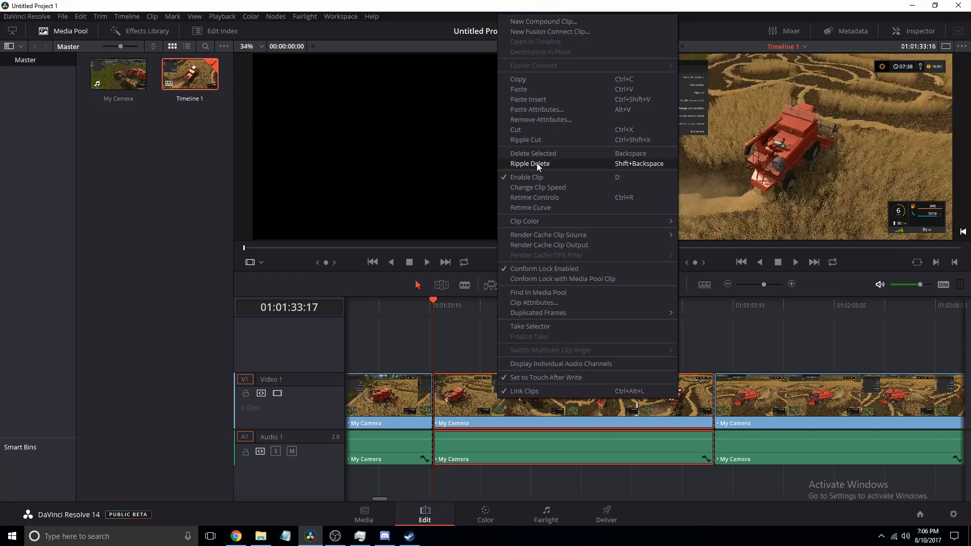
click(537, 154)
key(ctrl+z)
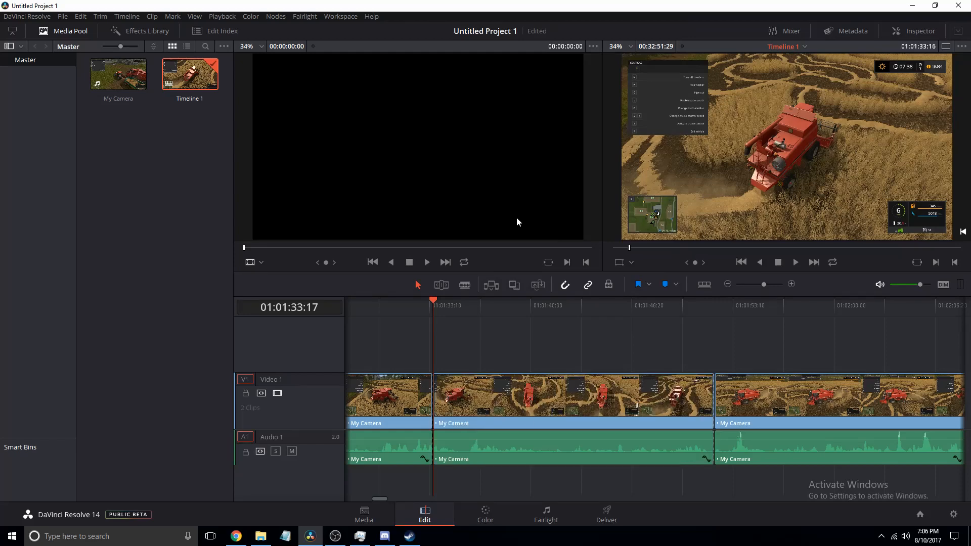
right_click(518, 390)
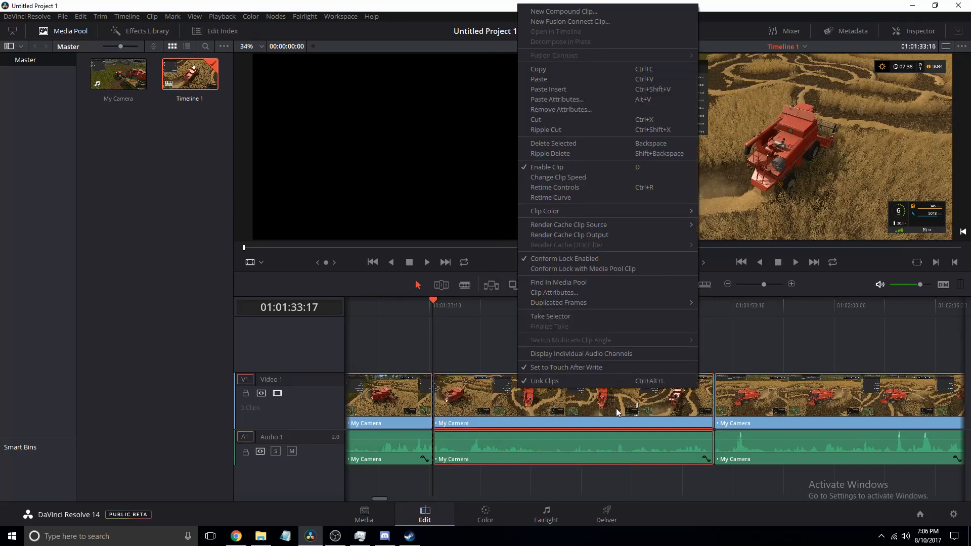
click(556, 144)
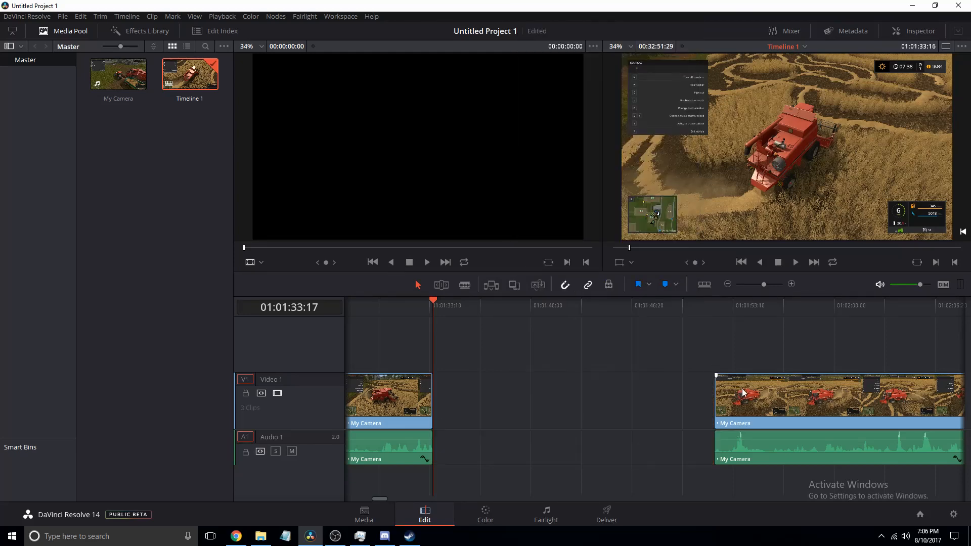
drag(793, 418, 518, 420)
key(ctrl+z)
key(ctrl+z)
- Ripple delete the middle clip segment so the remaining clips close the gap
right_click(517, 418)
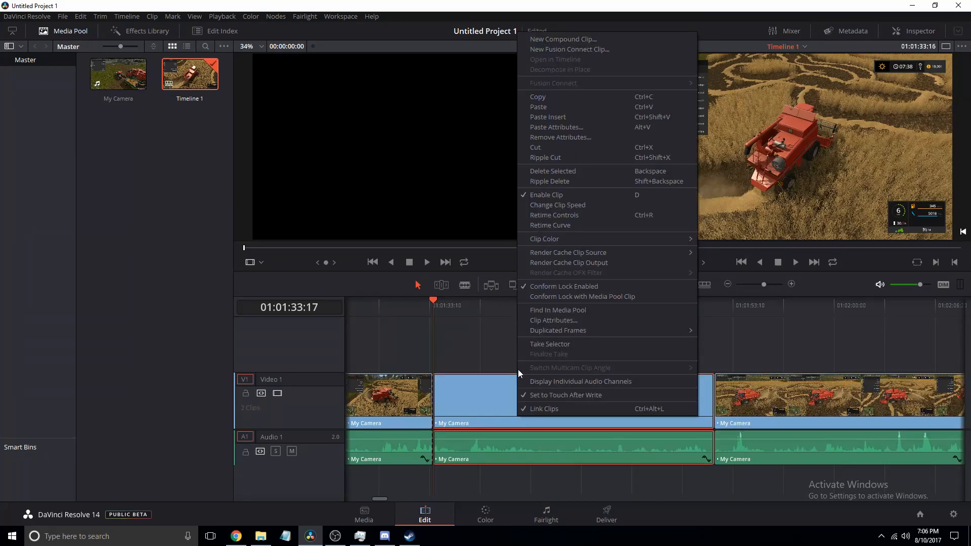
click(550, 181)
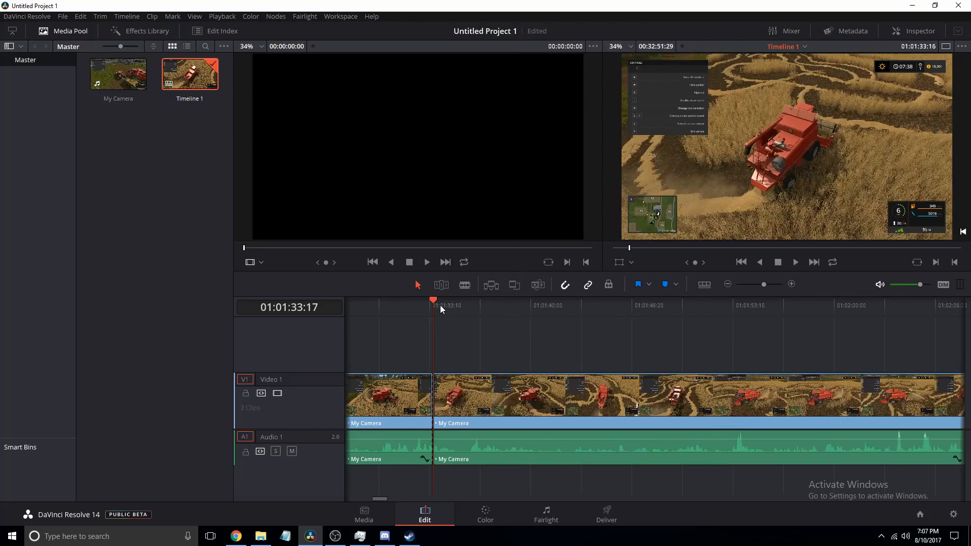
- Add a Text title on a new video track at the playhead position 01:01:44:15
drag(441, 310, 600, 344)
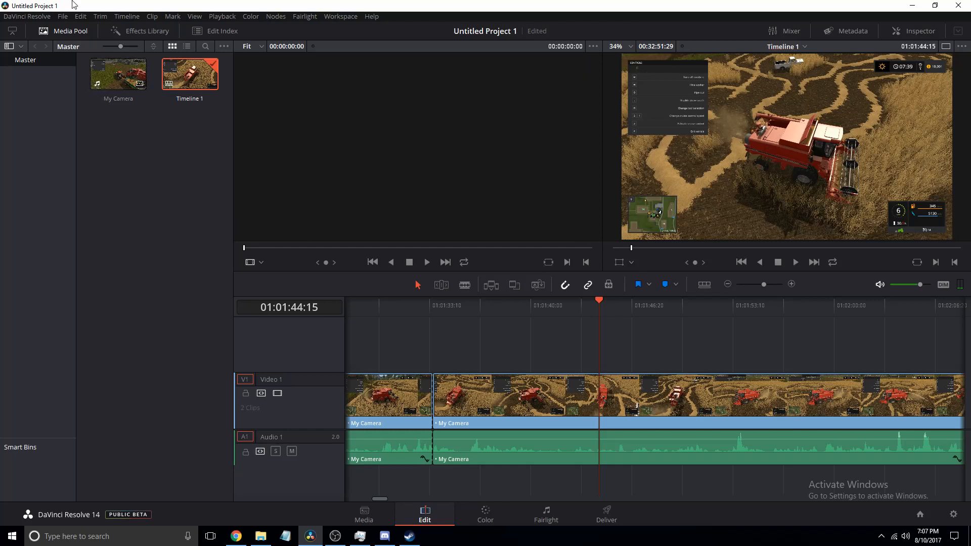
click(144, 34)
click(24, 292)
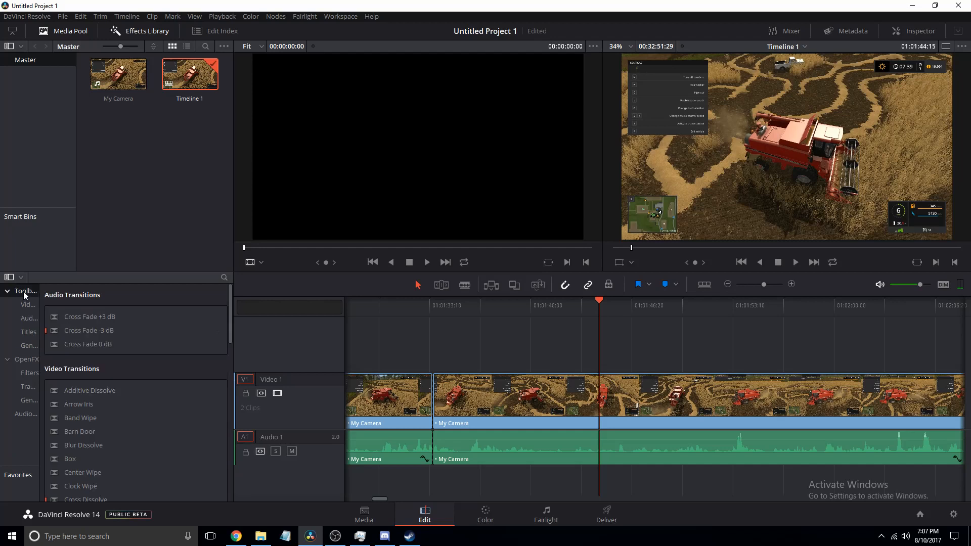
click(28, 334)
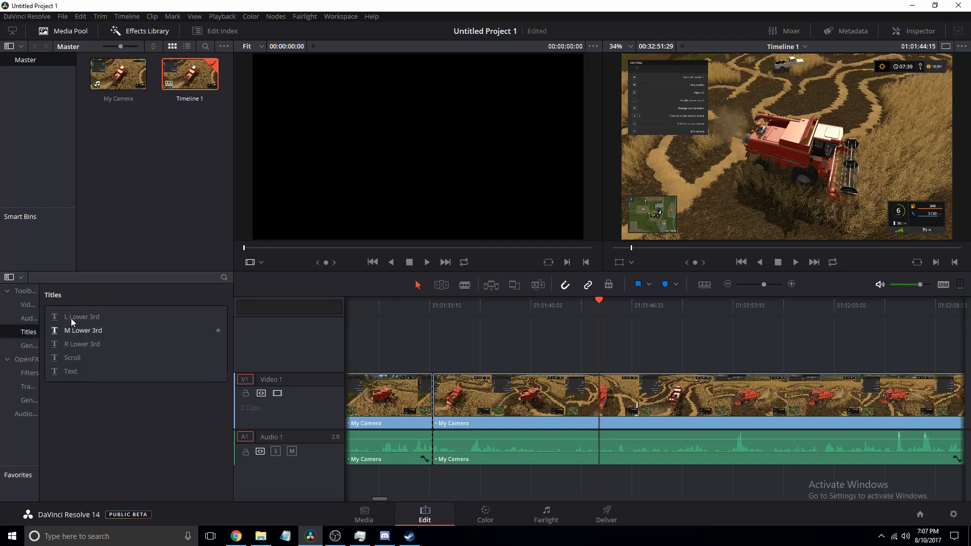
drag(74, 378, 596, 332)
click(604, 308)
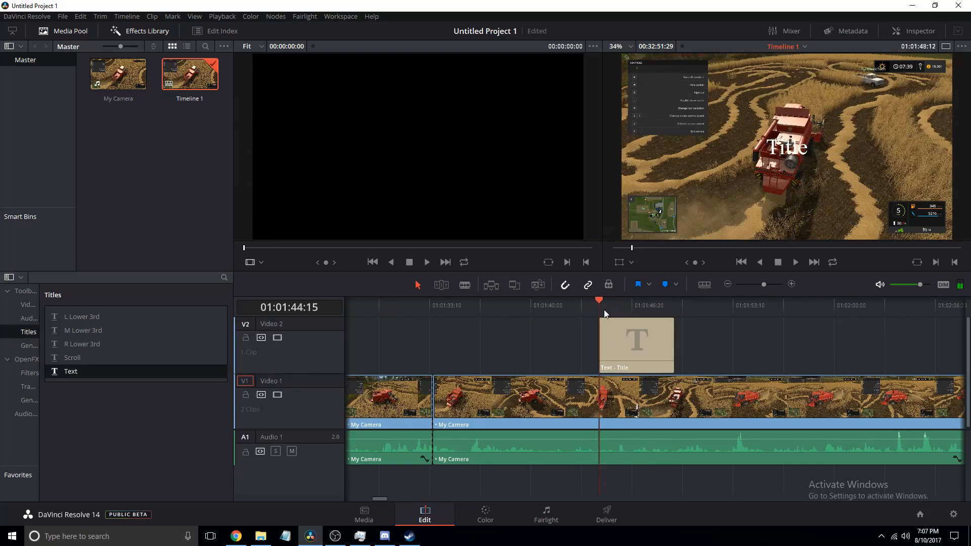
- Replace the title clip's text with "Farming Sim 17 Not 15" in the Inspector
click(636, 346)
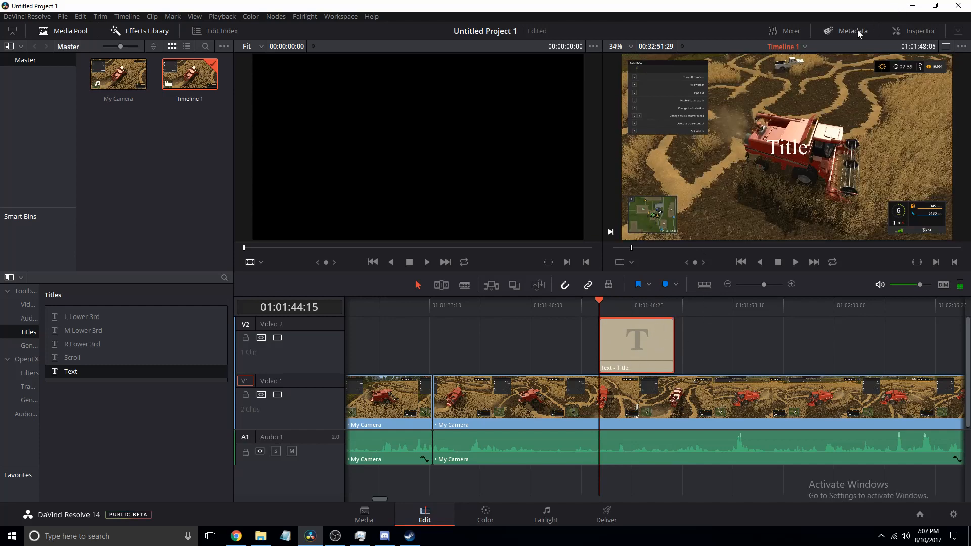
click(887, 37)
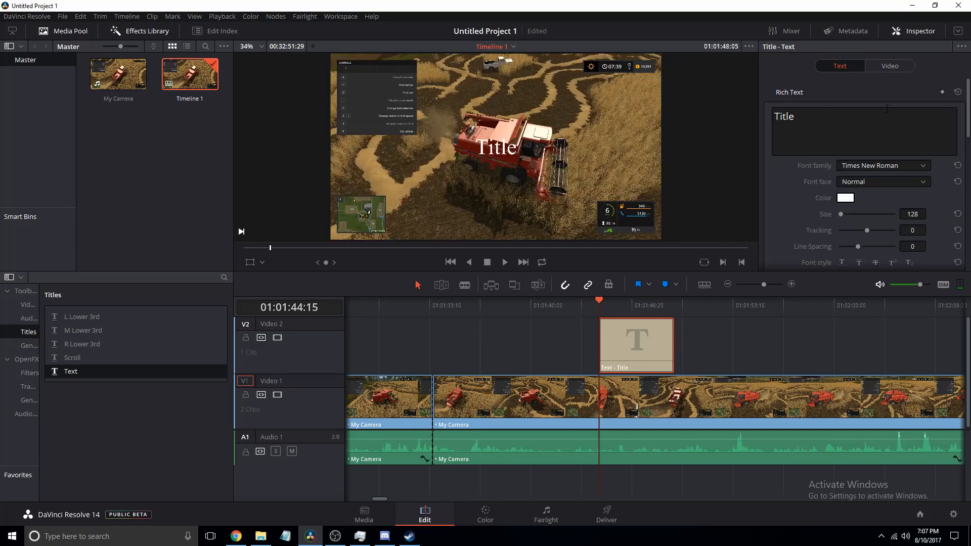
drag(804, 118, 568, 76)
text(Hi)
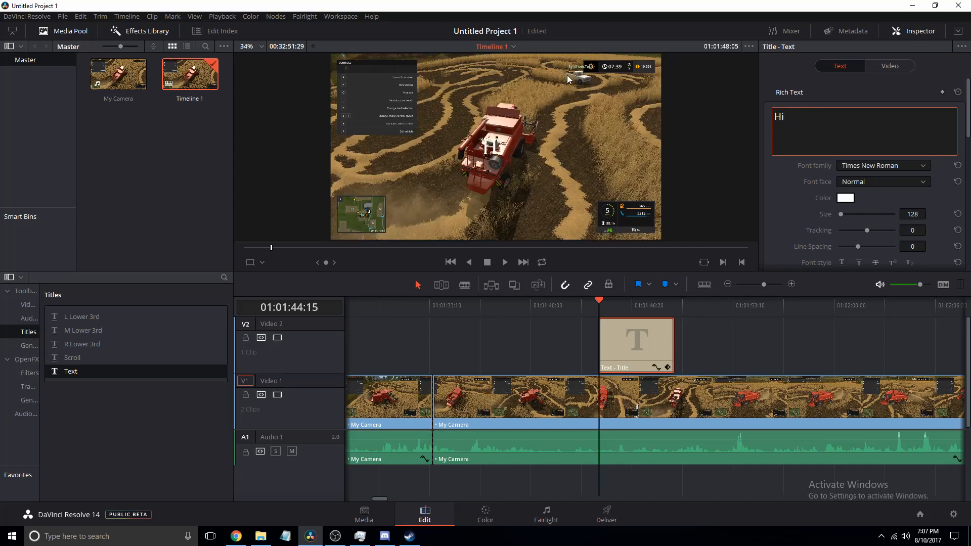
text( I Am Jeff)
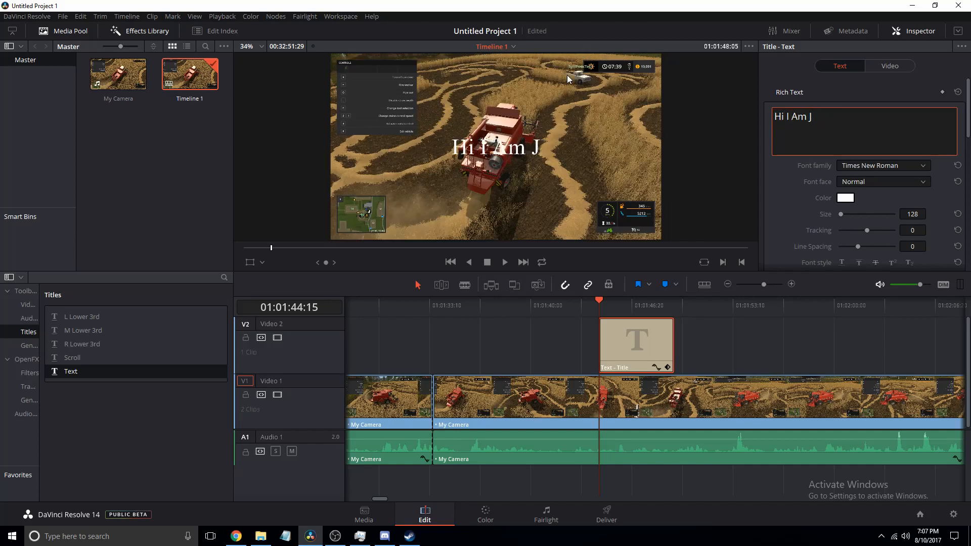
key(BackSpace)
key(BackSpace)
key(BackSpace)
key(BackSpace)
key(BackSpace)
key(BackSpace)
key(BackSpace)
key(BackSpace)
key(BackSpace)
key(BackSpace)
key(BackSpace)
key(BackSpace)
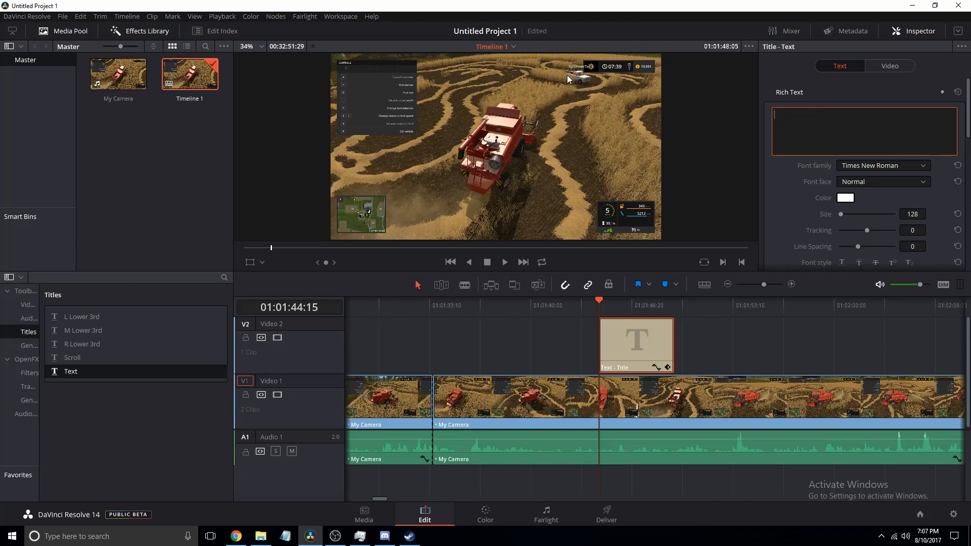
text(Farming Sim )
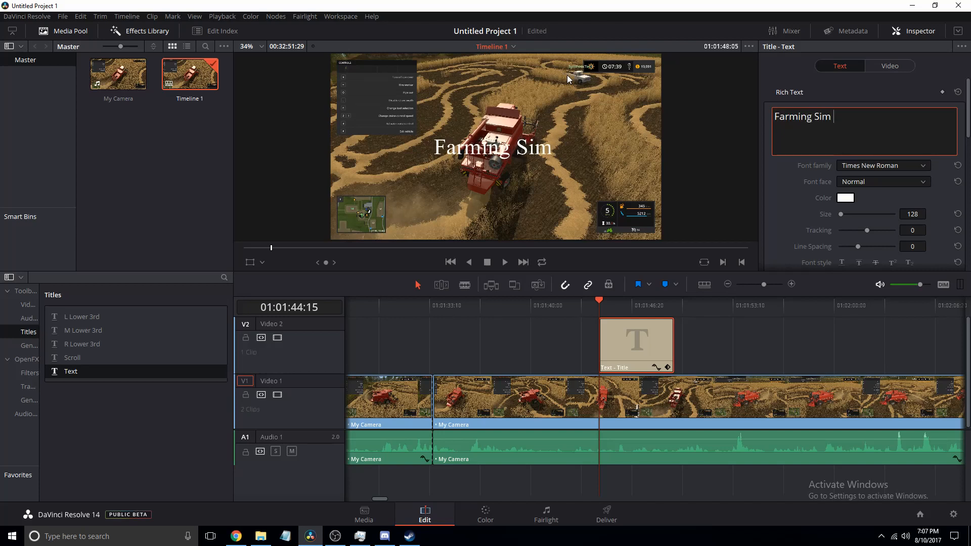
text(17 Not)
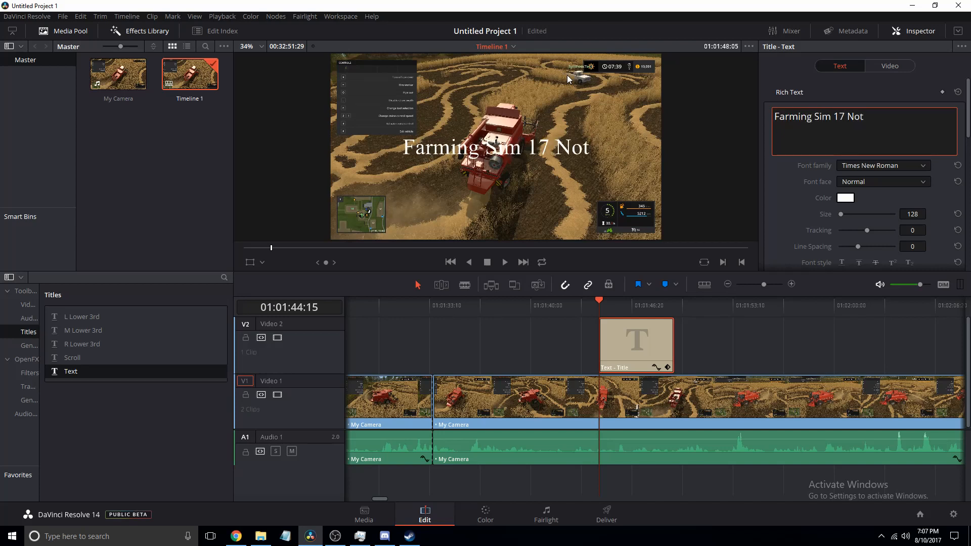
text( 15)
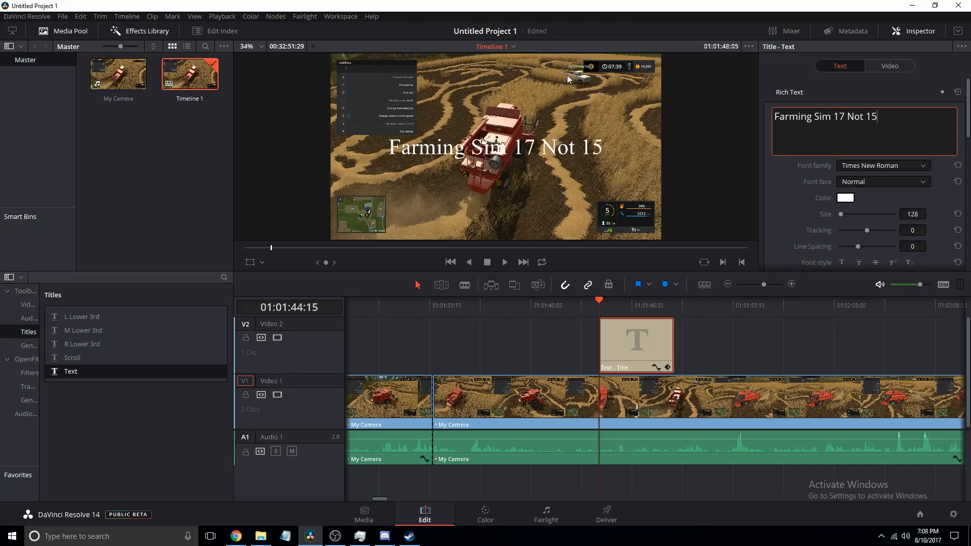
- Play back the timeline to preview the title over the footage, then stop playback
click(193, 472)
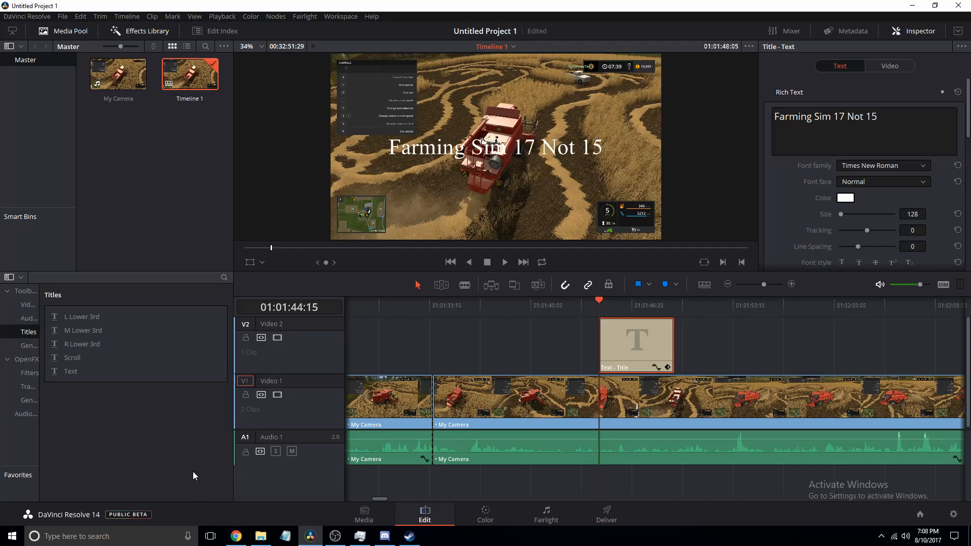
click(505, 262)
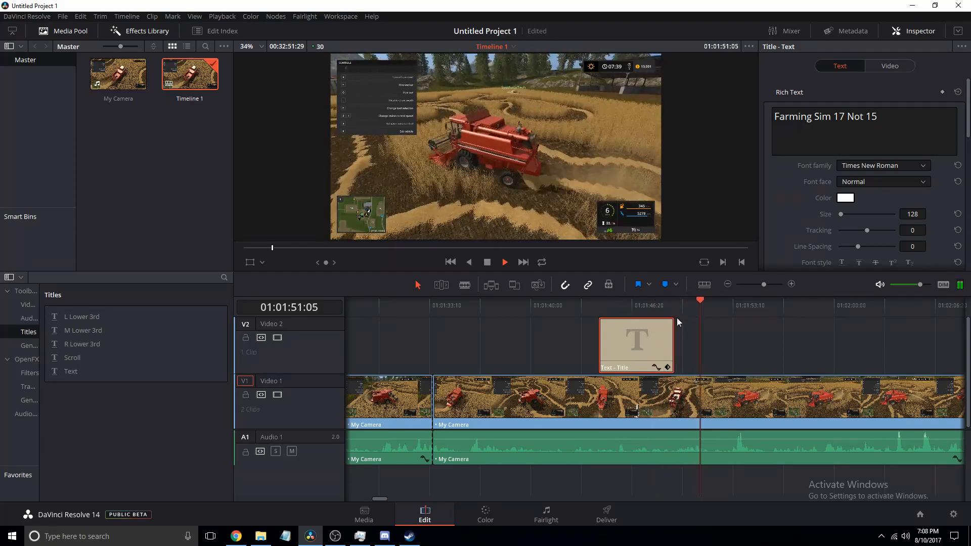
click(487, 265)
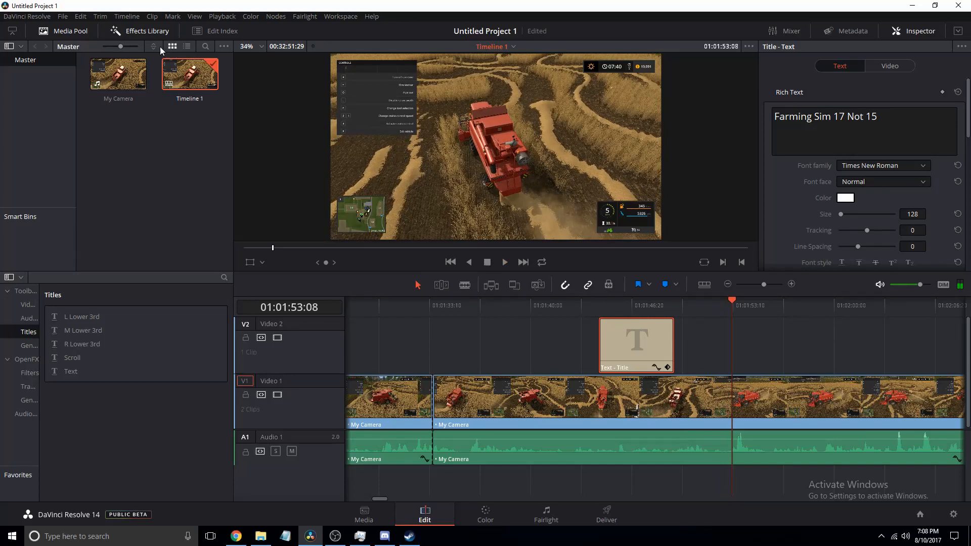
click(136, 32)
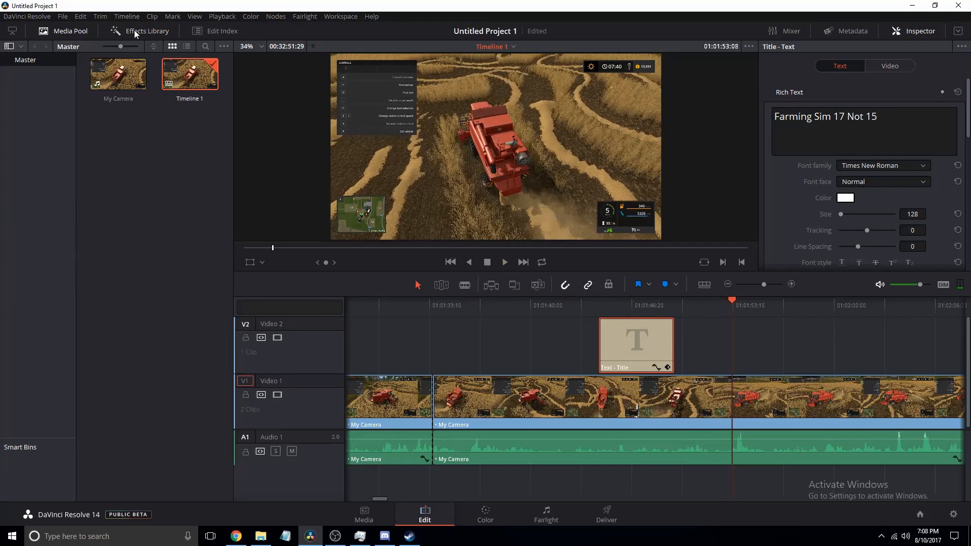
- Try shifting the Offset color wheel of the second clip on the Color page, then reset it
click(601, 524)
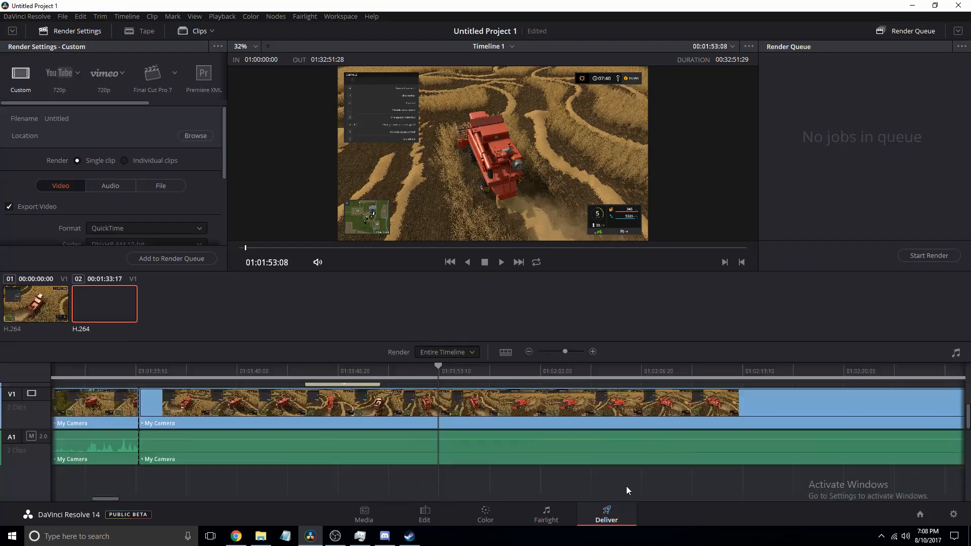
click(499, 511)
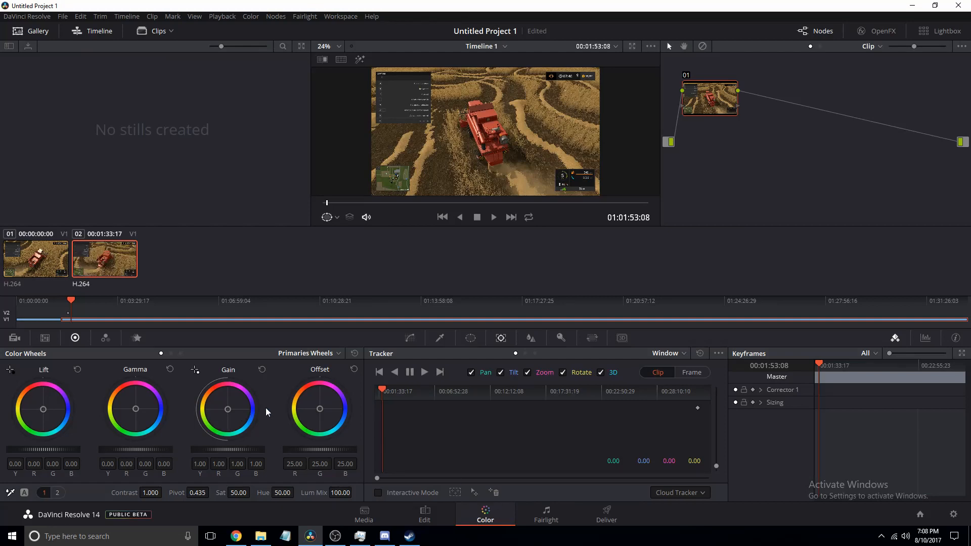
mouse_move(319, 410)
mouse_down()
mouse_move(331, 387)
mouse_move(311, 382)
mouse_move(302, 416)
mouse_up()
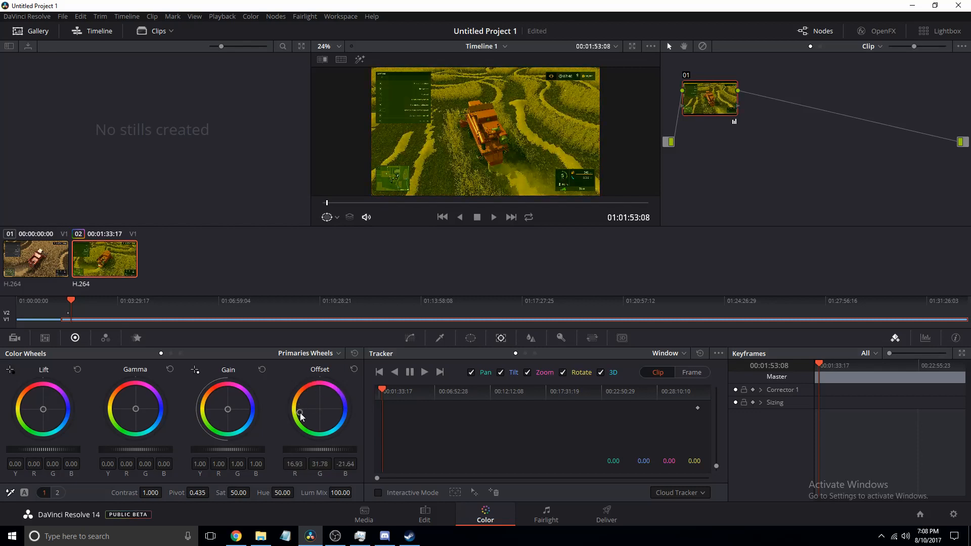
double_click(301, 416)
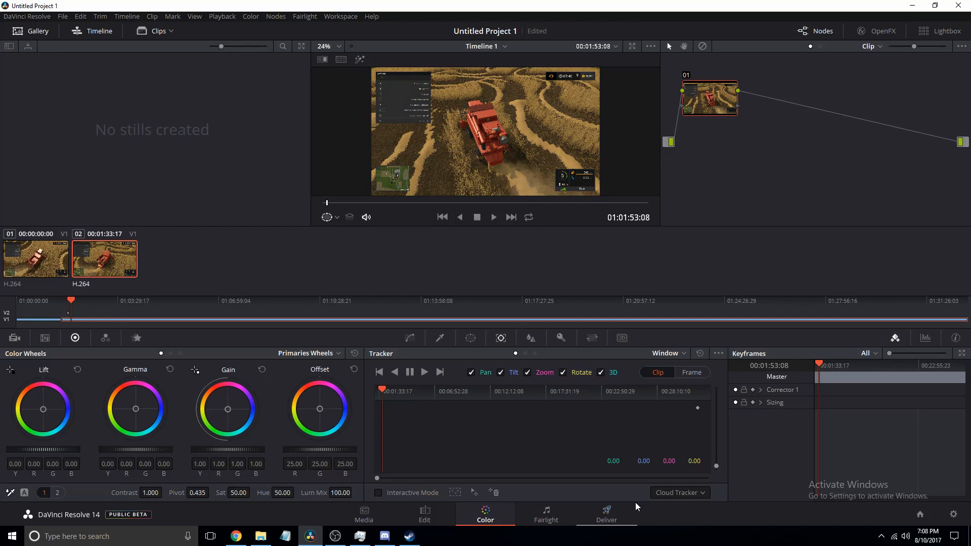
- Browse the Color Match, Camera Raw and Primaries palettes on the Color page
click(48, 339)
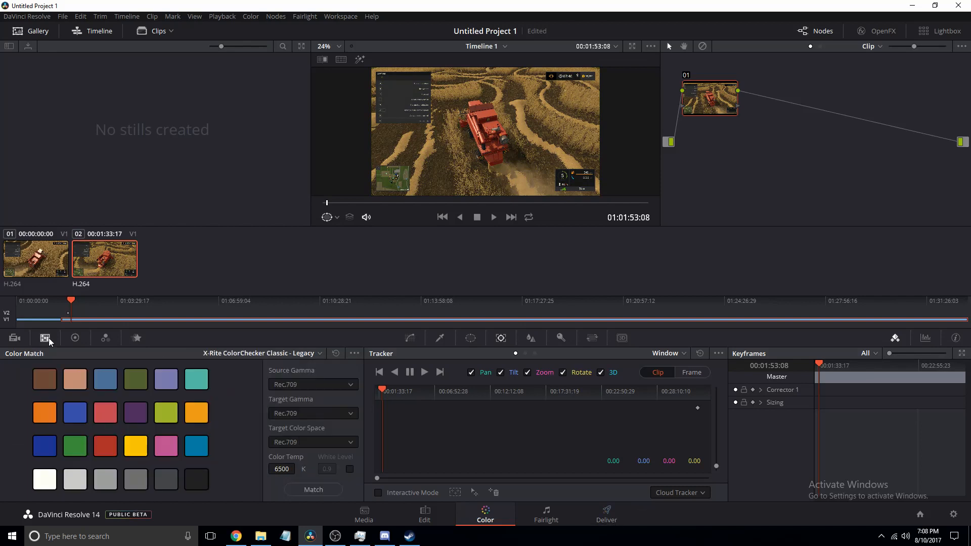
click(16, 338)
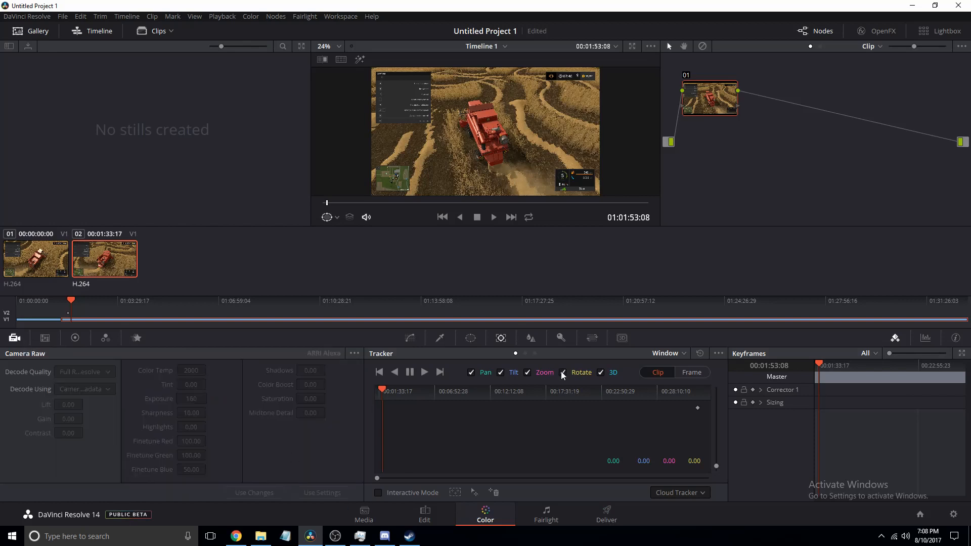
click(75, 340)
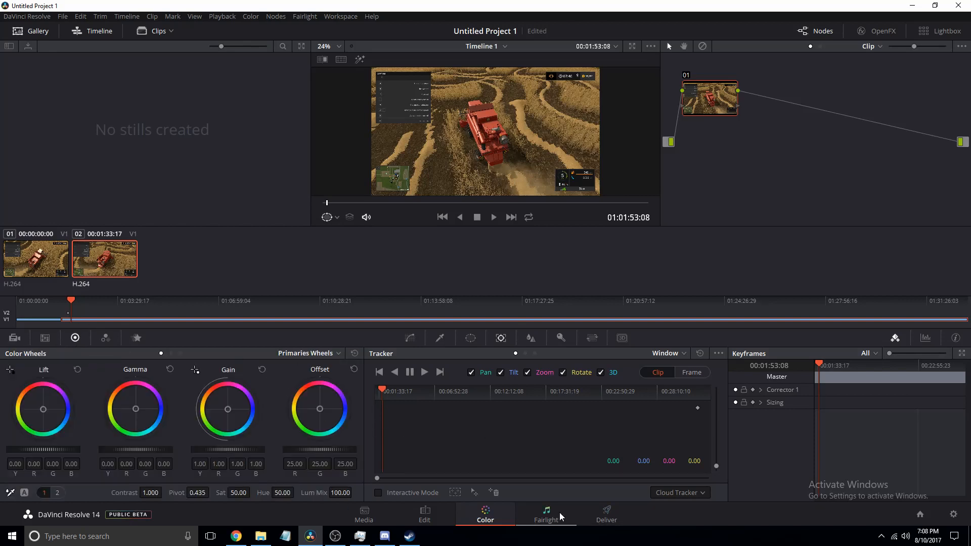
- Open the Fairlight page and enlarge the audio track height to inspect the waveforms
click(545, 515)
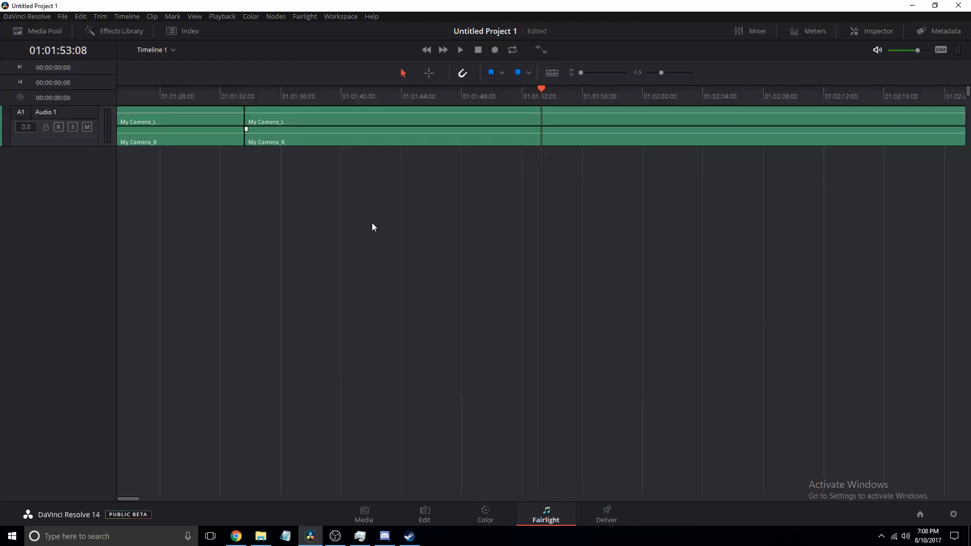
drag(583, 73, 619, 69)
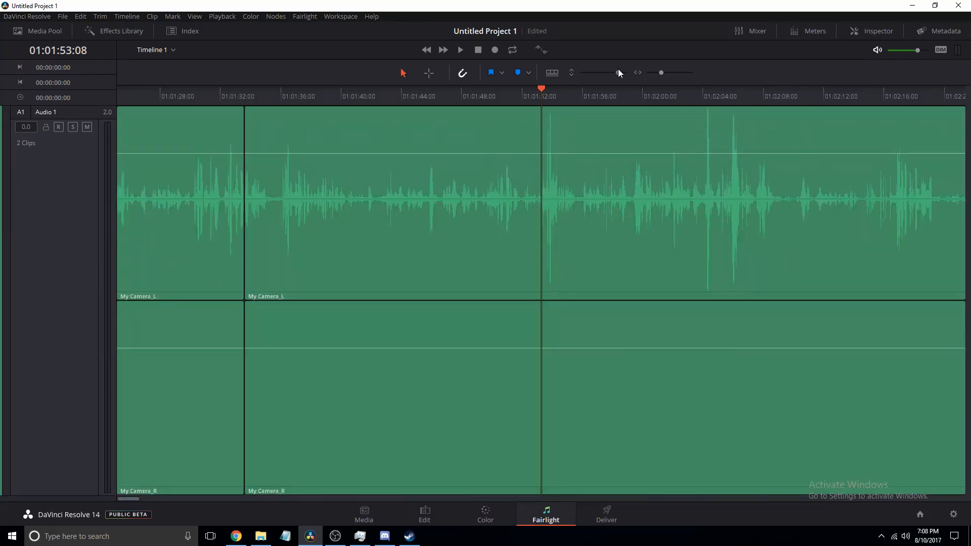
click(331, 177)
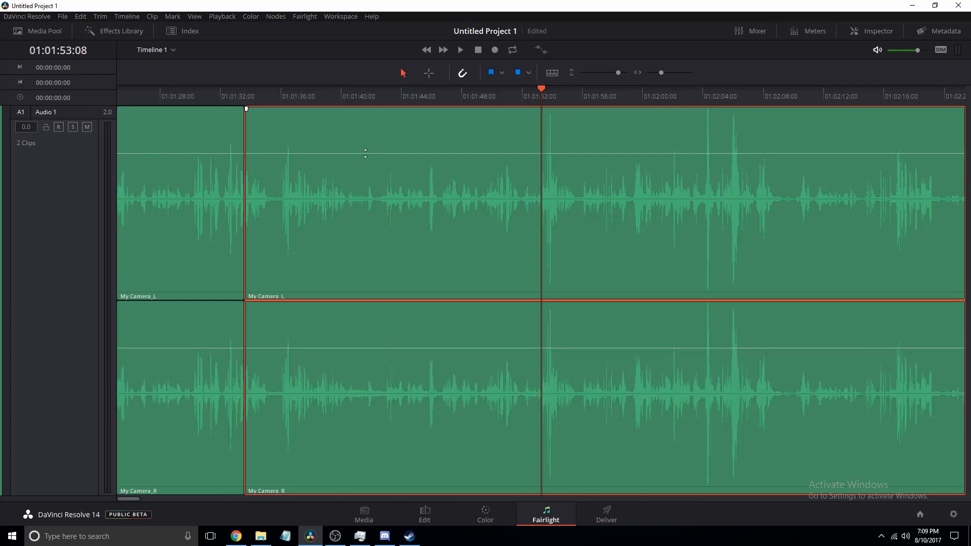
mouse_move(365, 153)
mouse_down()
mouse_move(372, 286)
mouse_move(378, 120)
mouse_move(373, 153)
mouse_up()
- Open the Audio 1 equalizer from the Mixer and lower Band 4 to about -8.1 dB and Band 5 to about -3.5 dB
click(753, 32)
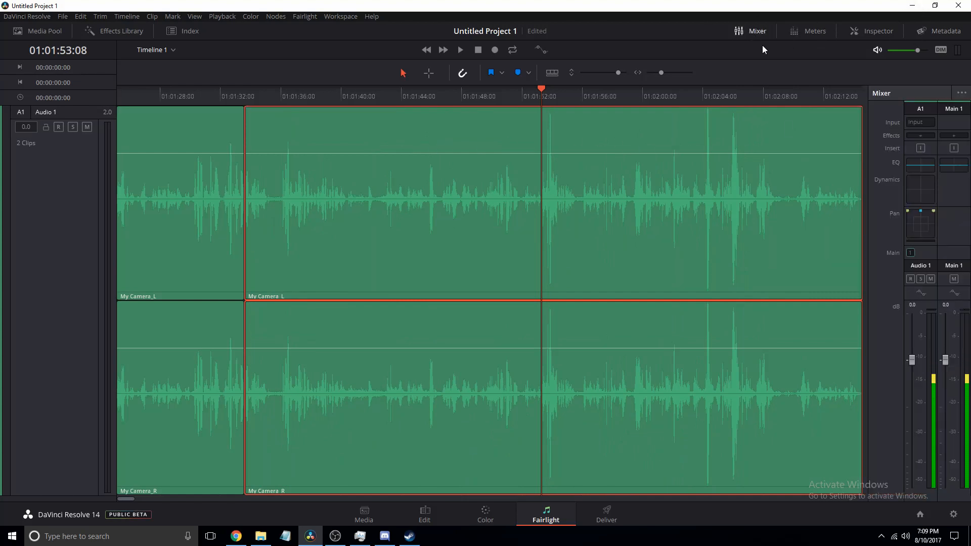
click(928, 165)
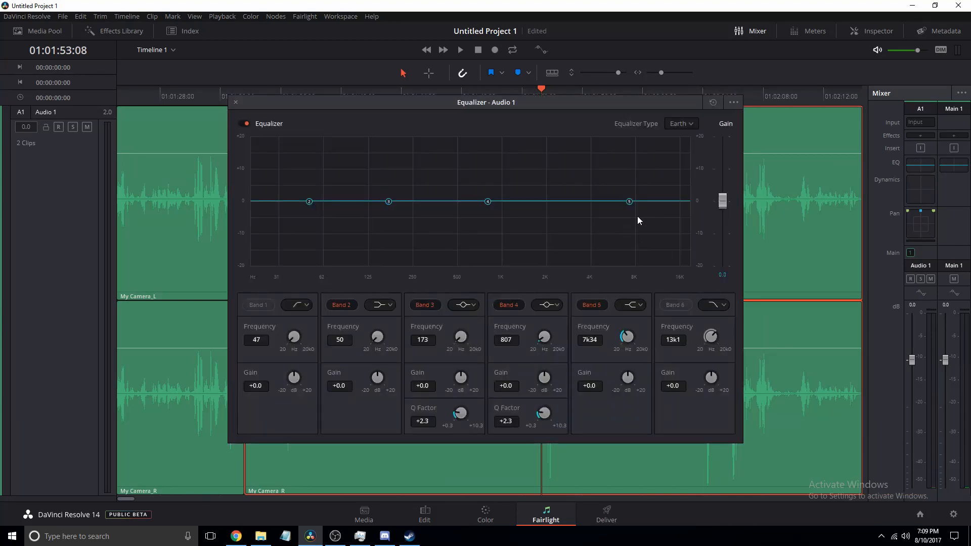
click(460, 50)
drag(481, 101, 242, 145)
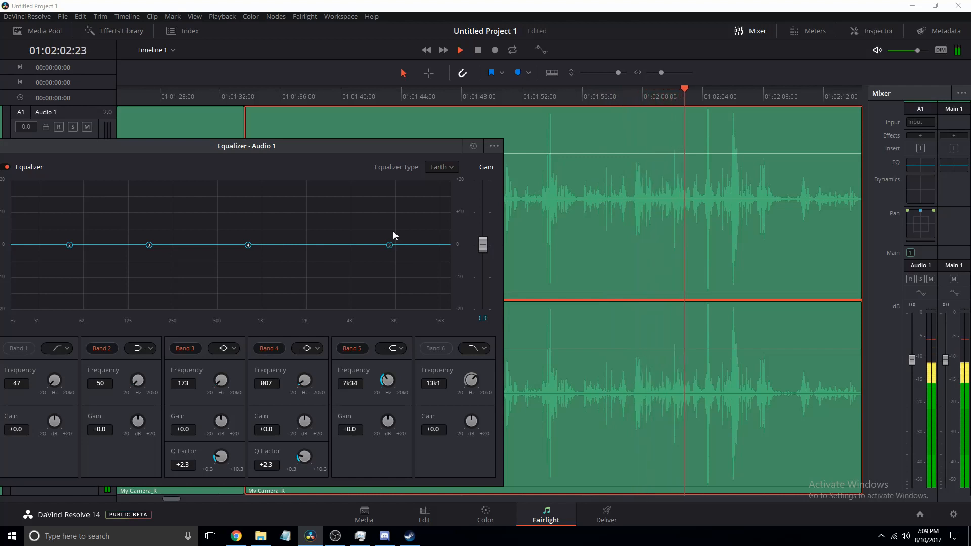
click(479, 49)
drag(354, 146, 486, 94)
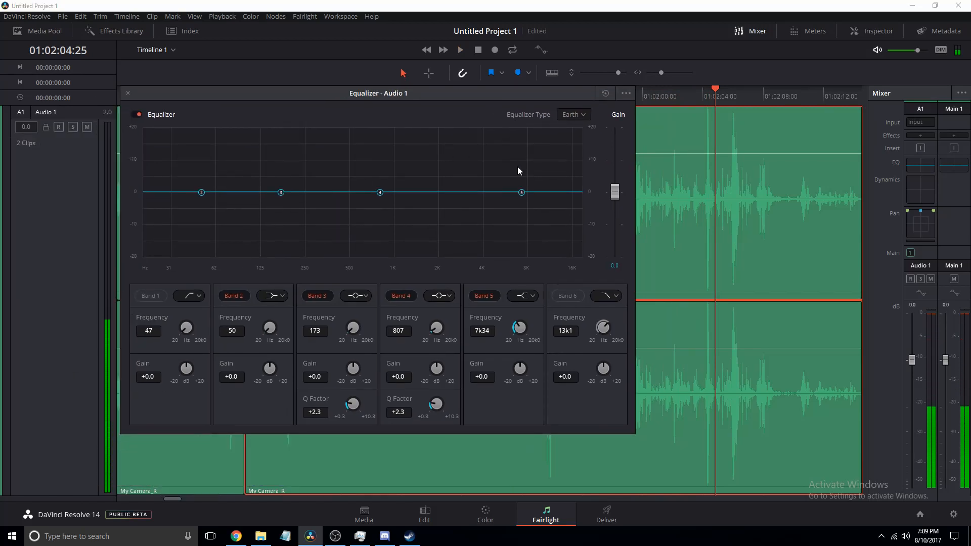
drag(521, 193, 521, 203)
drag(381, 193, 377, 219)
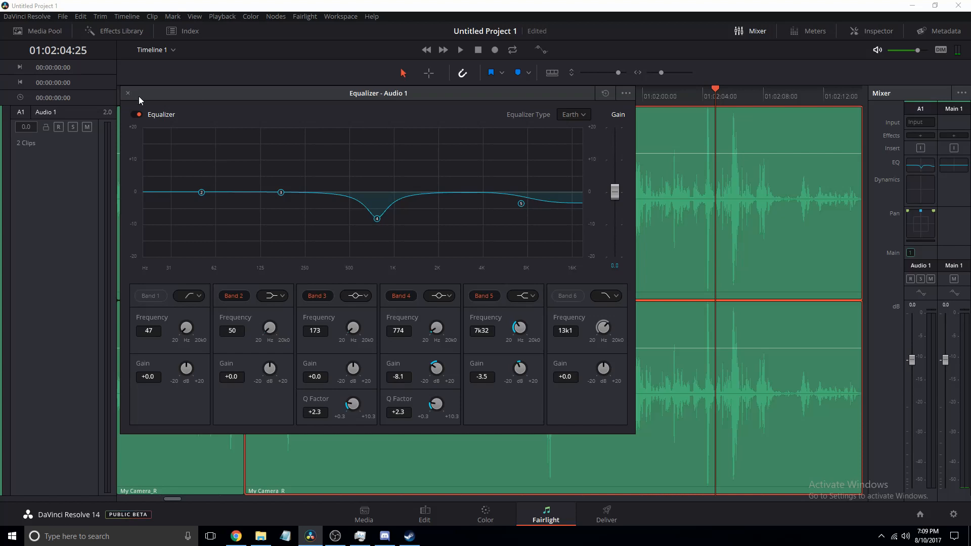
- Reset the Band 4 and Band 5 gains back to about 0 dB and close the Audio 1 equalizer
drag(377, 219, 375, 195)
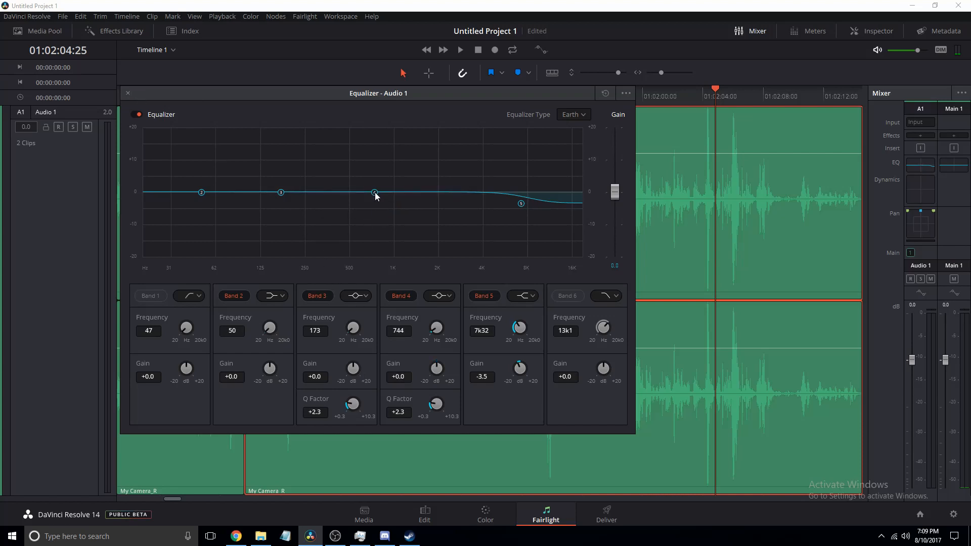
drag(521, 204, 521, 196)
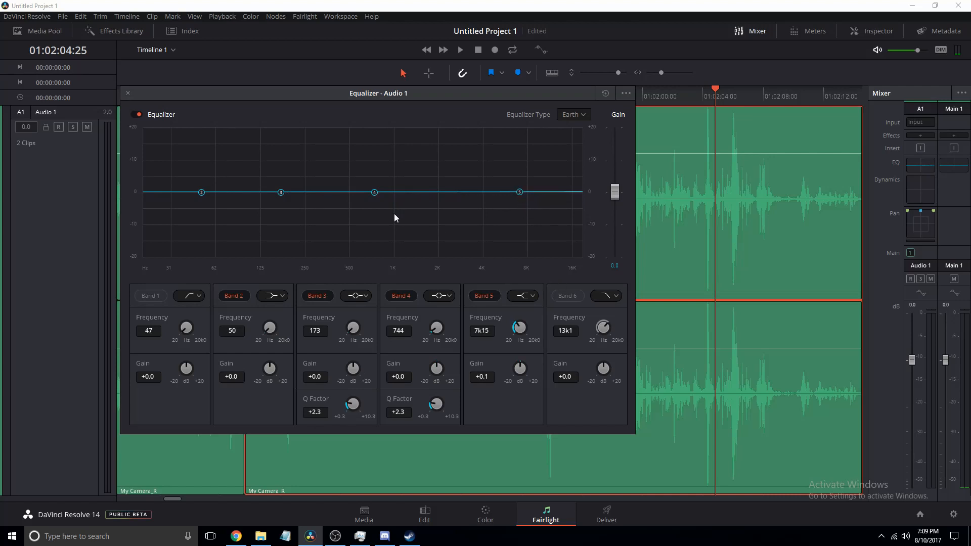
click(128, 93)
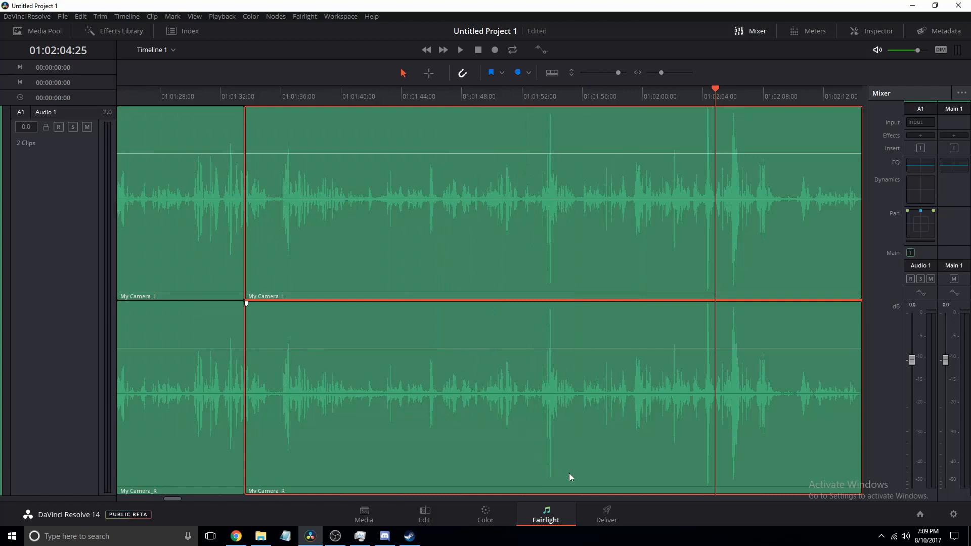
- Open the Deliver page and look through the render settings
click(607, 513)
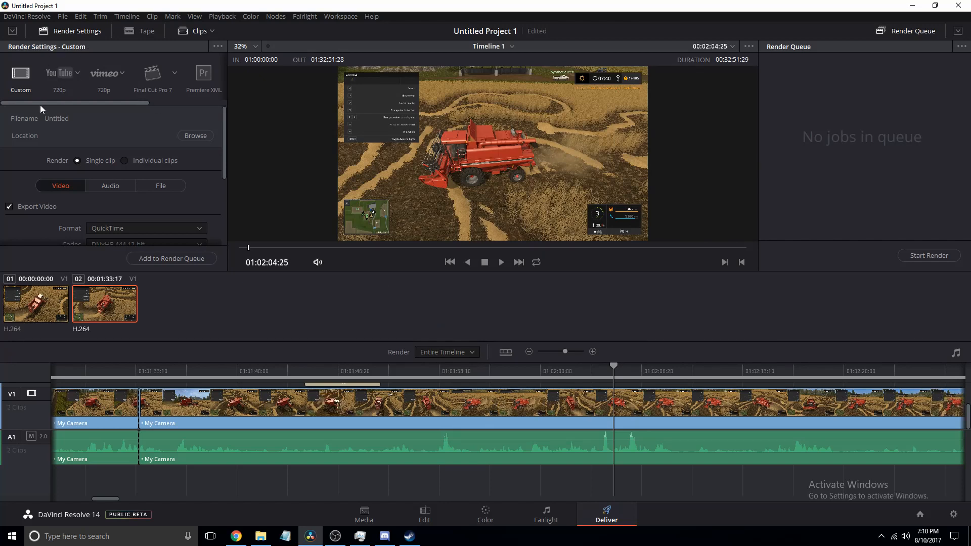
scroll(41, 103, down, 3)
scroll(44, 102, up, 3)
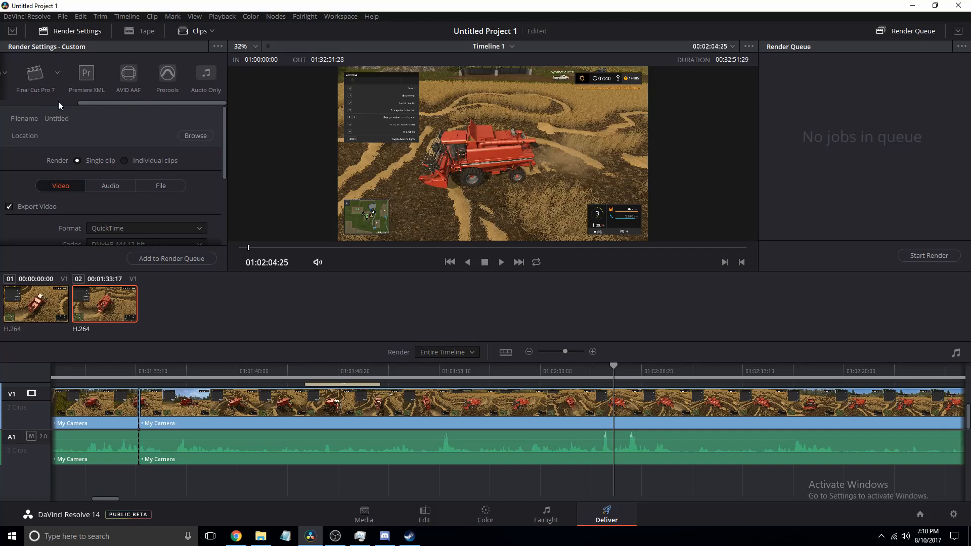
scroll(77, 224, down, 4)
scroll(80, 203, up, 4)
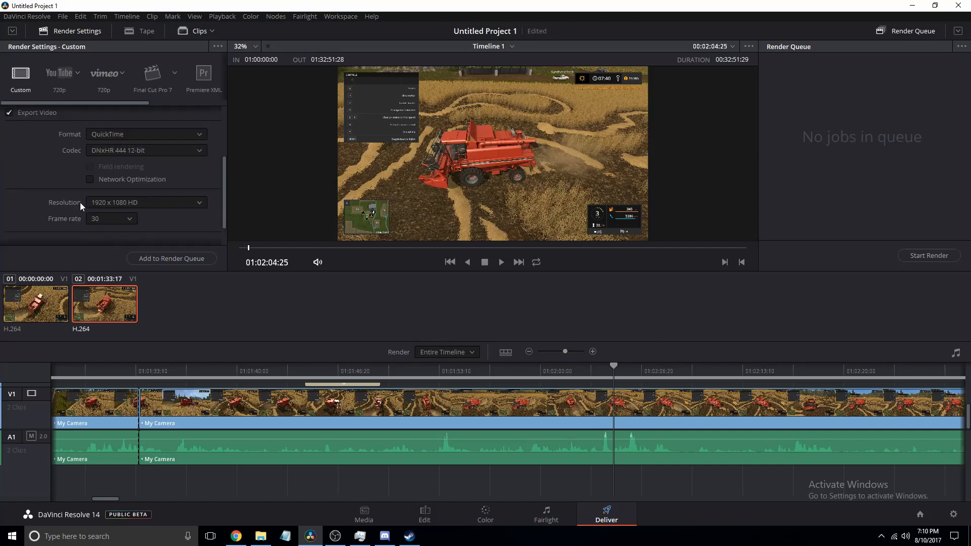
scroll(89, 192, down, 3)
scroll(97, 174, up, 3)
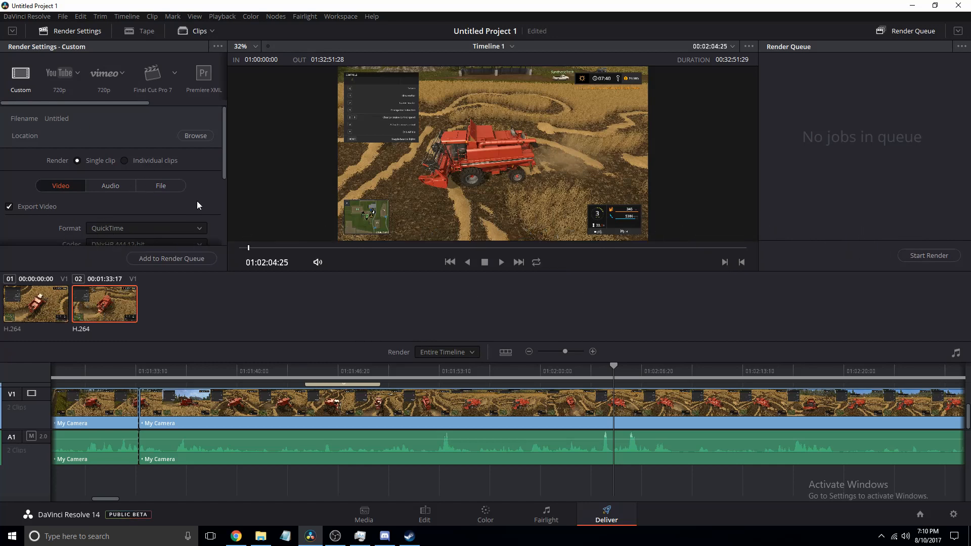
- Set the output file's custom name to Farming Sim 17 in the File settings
click(168, 184)
scroll(132, 178, down, 2)
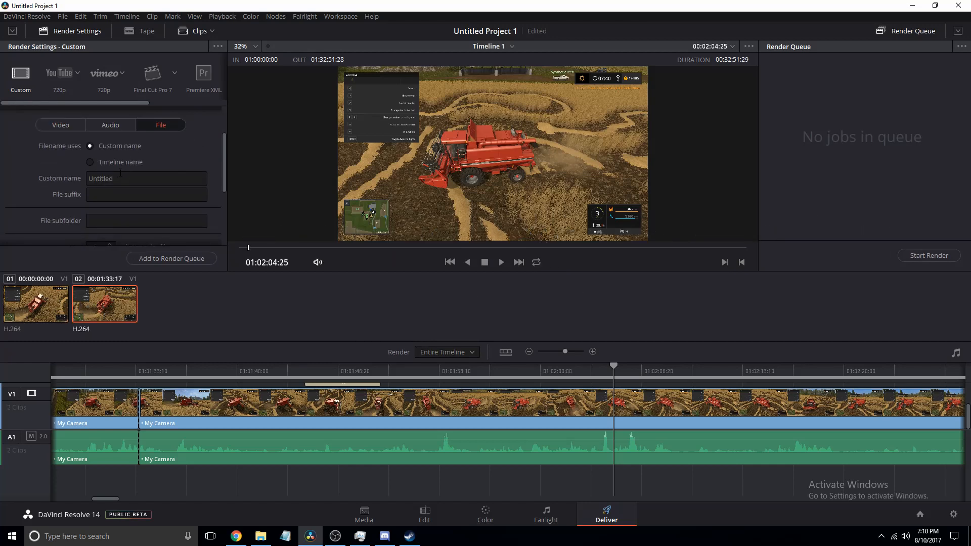
click(142, 181)
key(ctrl+a)
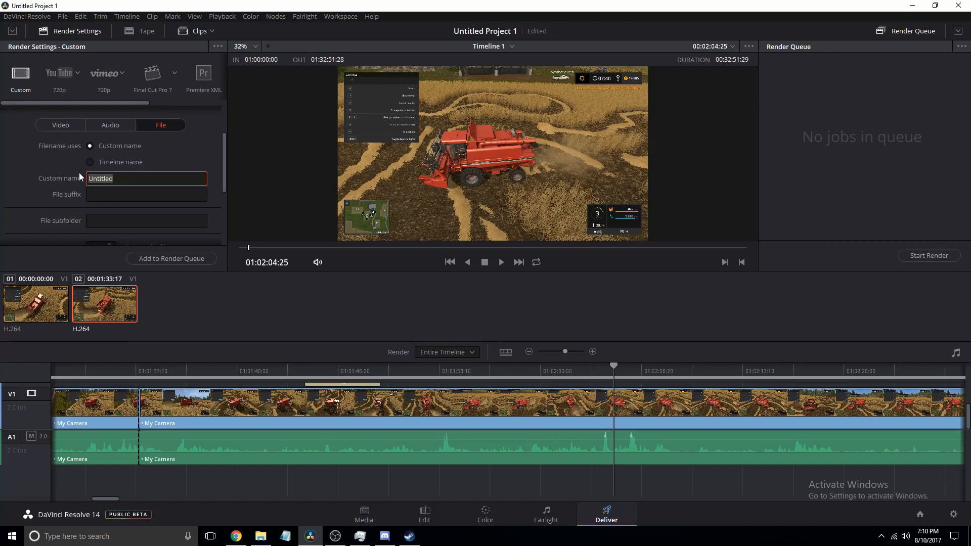
text(Farming Sim 17)
key(Return)
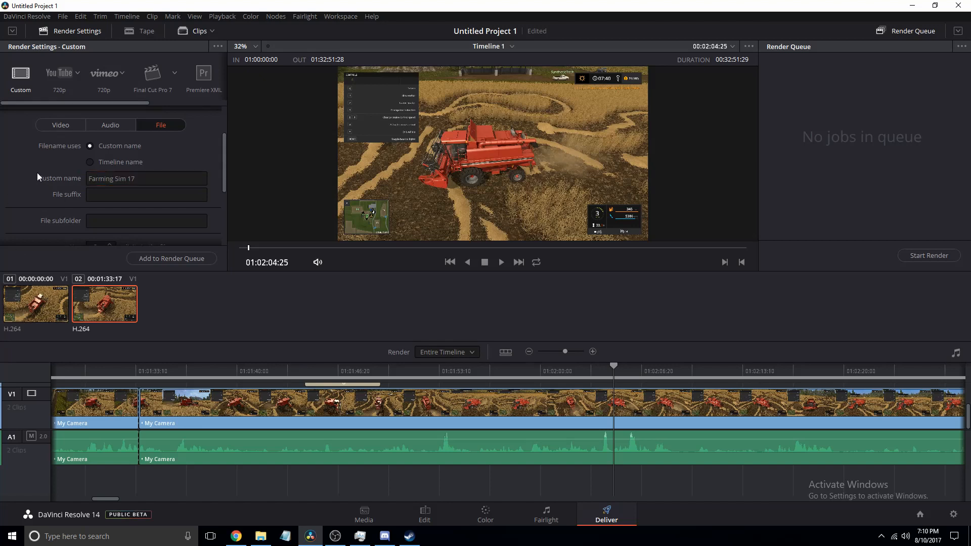
- Set the render location to the August 2017 folder on E:\YouTube
scroll(38, 172, up, 2)
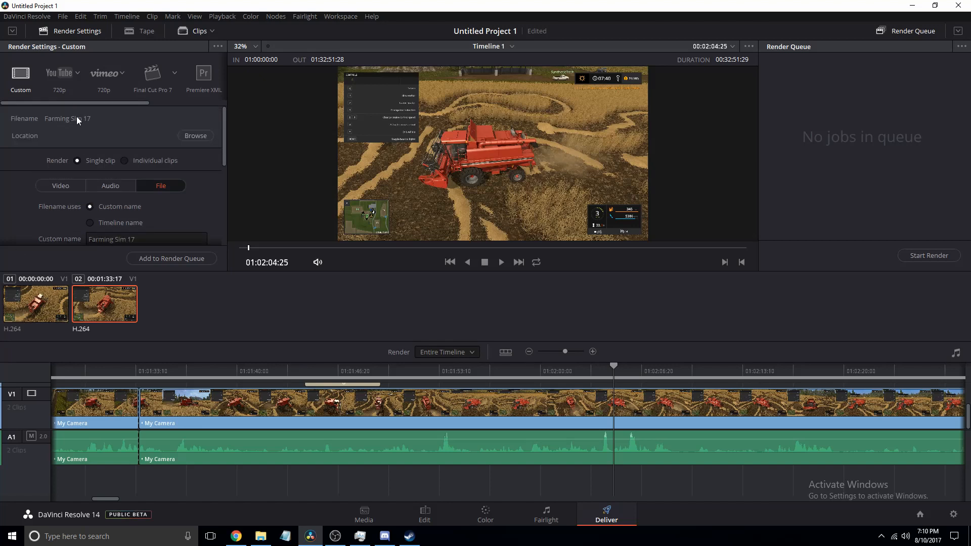
scroll(42, 130, down, 3)
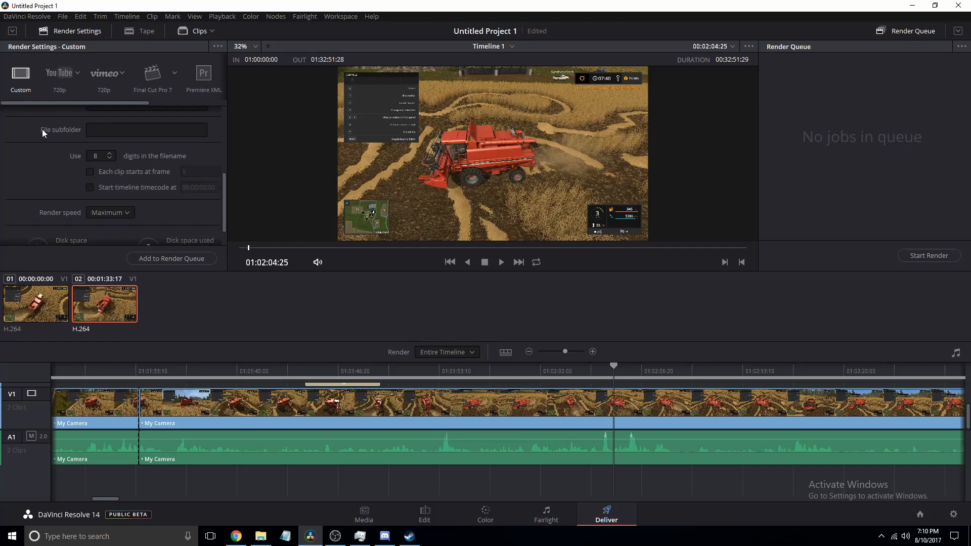
scroll(44, 134, up, 3)
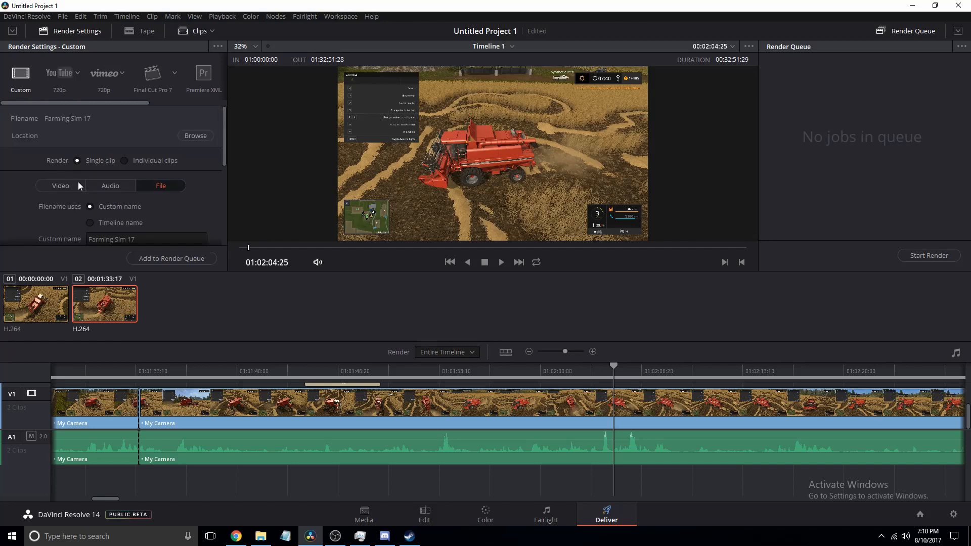
click(189, 136)
double_click(405, 158)
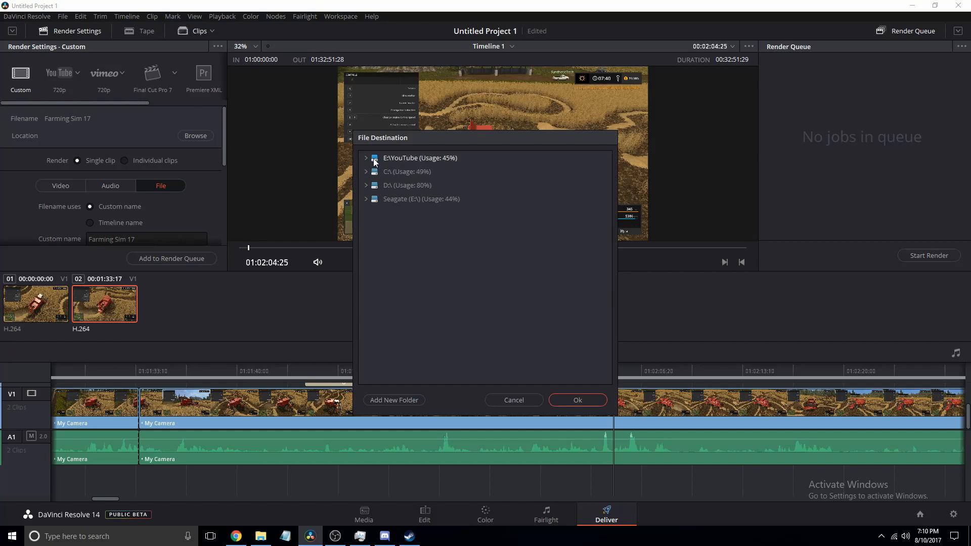
click(399, 183)
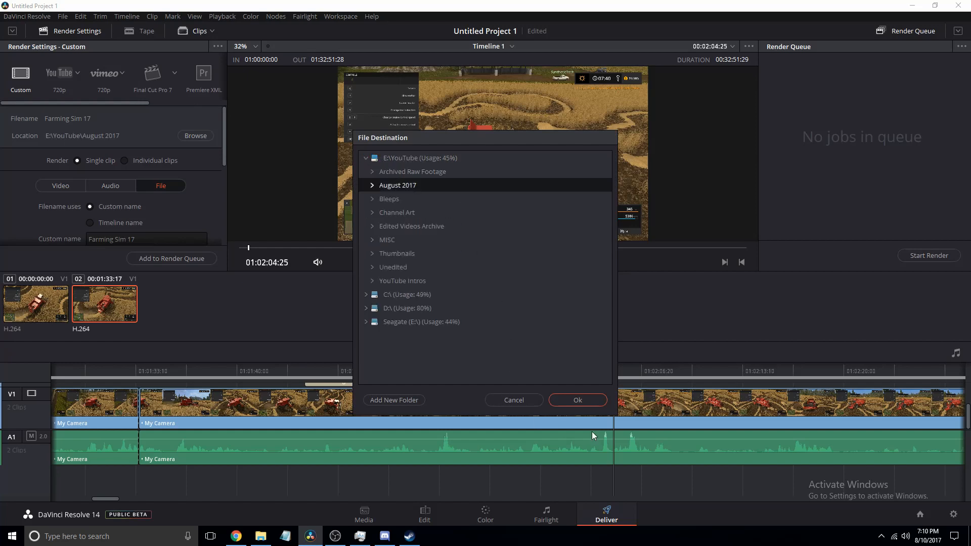
click(586, 399)
- Browse the YouTube and drive folders in File Explorer, then return to DaVinci Resolve
scroll(148, 130, down, 5)
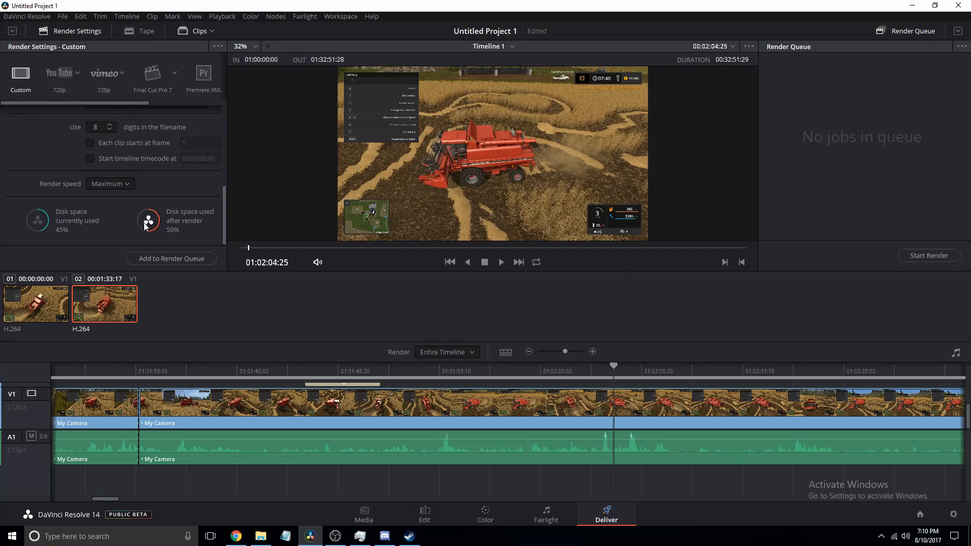
click(260, 536)
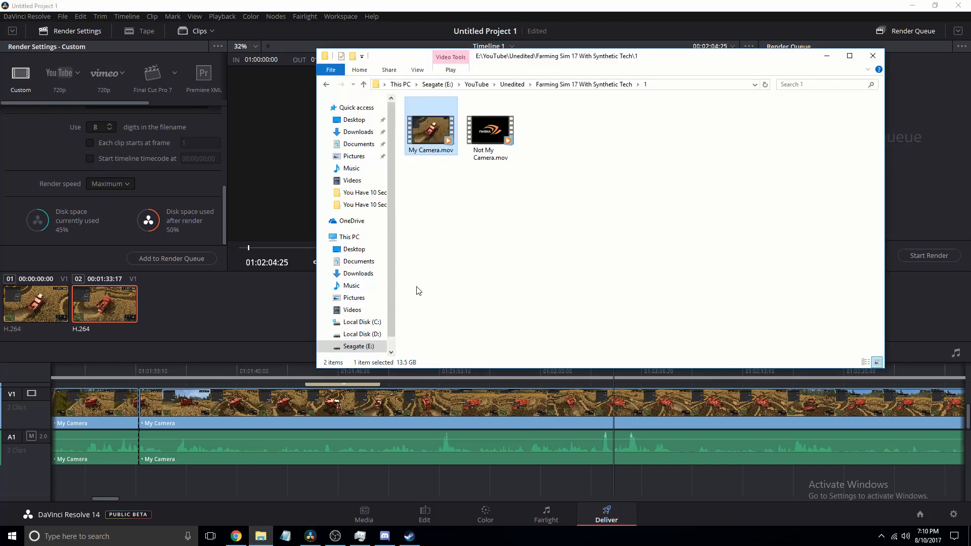
key(BackSpace)
key(BackSpace)
key(BackSpace)
key(BackSpace)
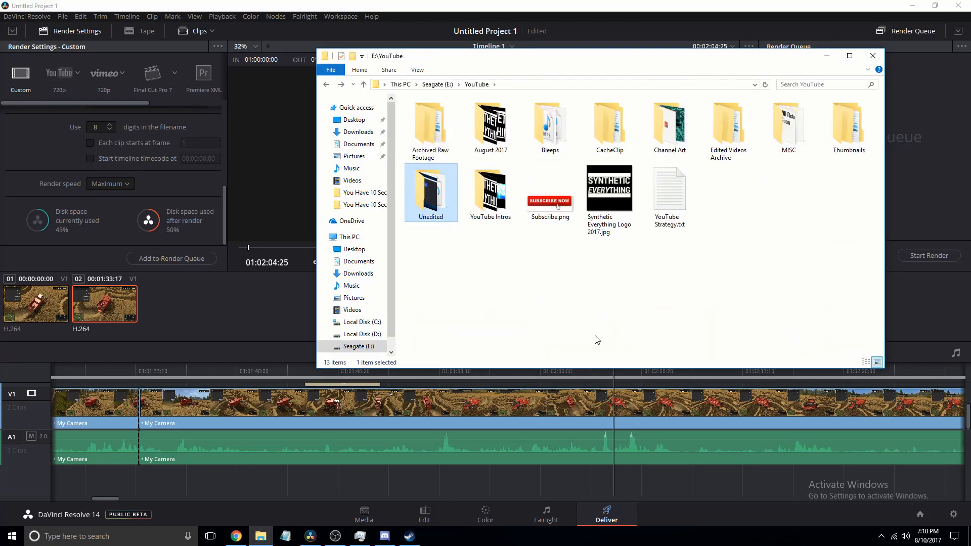
key(BackSpace)
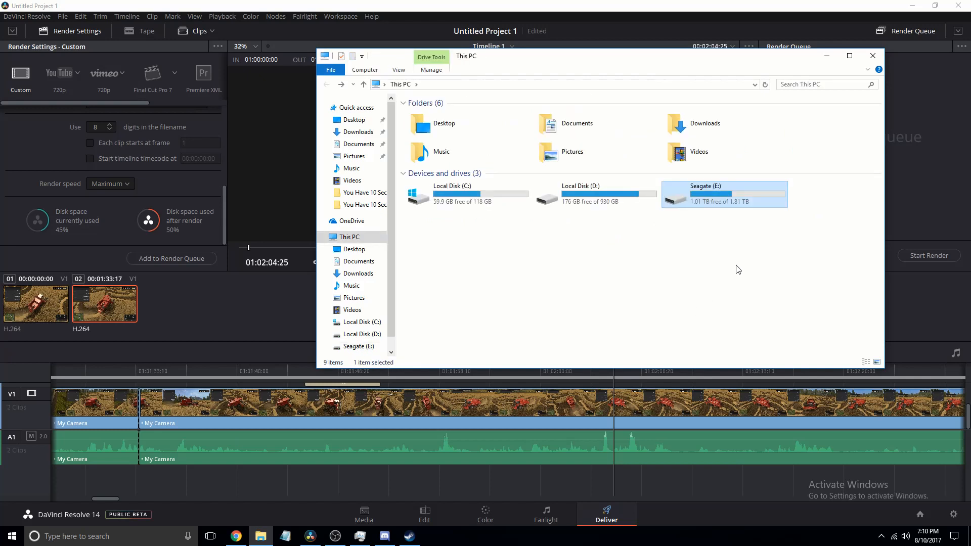
click(738, 269)
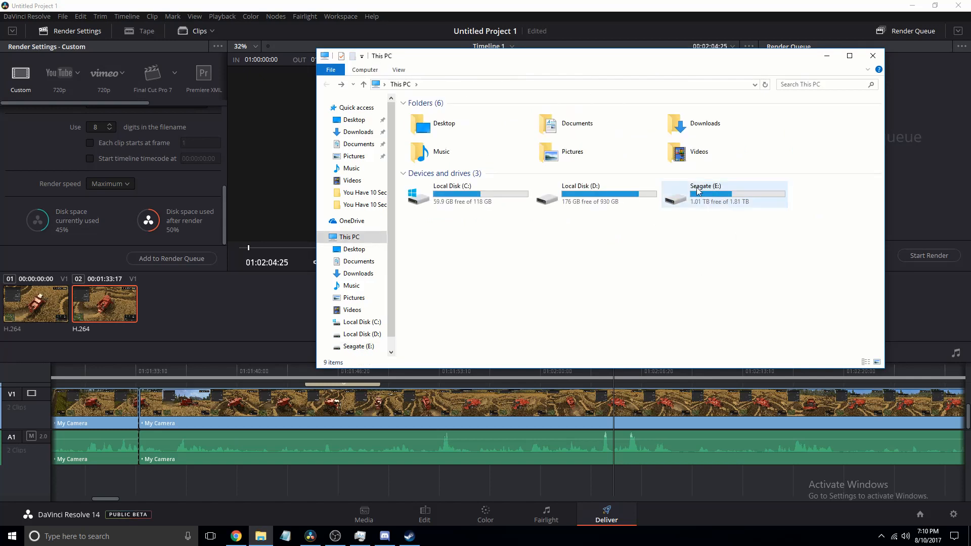
click(23, 282)
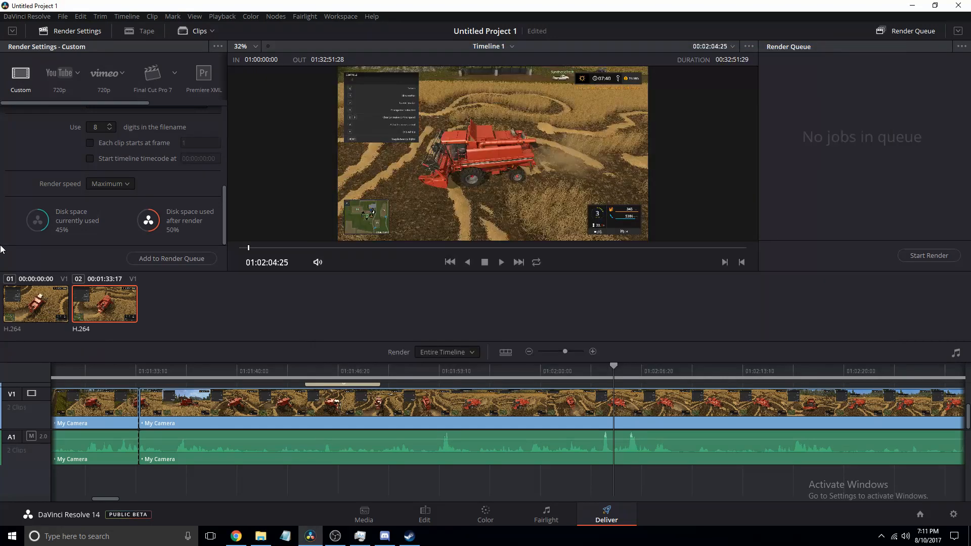
- Set the video codec to H.264 in the Video render settings
scroll(20, 216, up, 5)
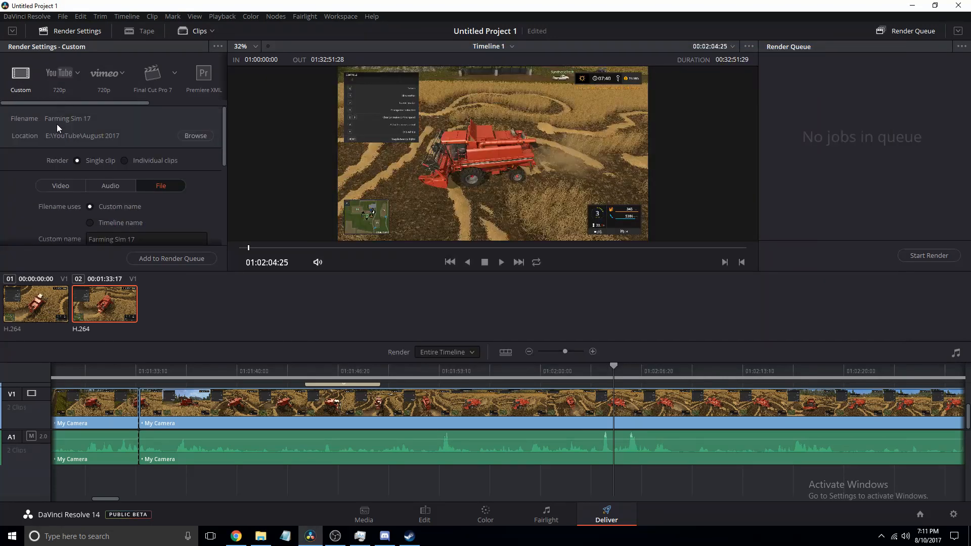
scroll(69, 211, down, 2)
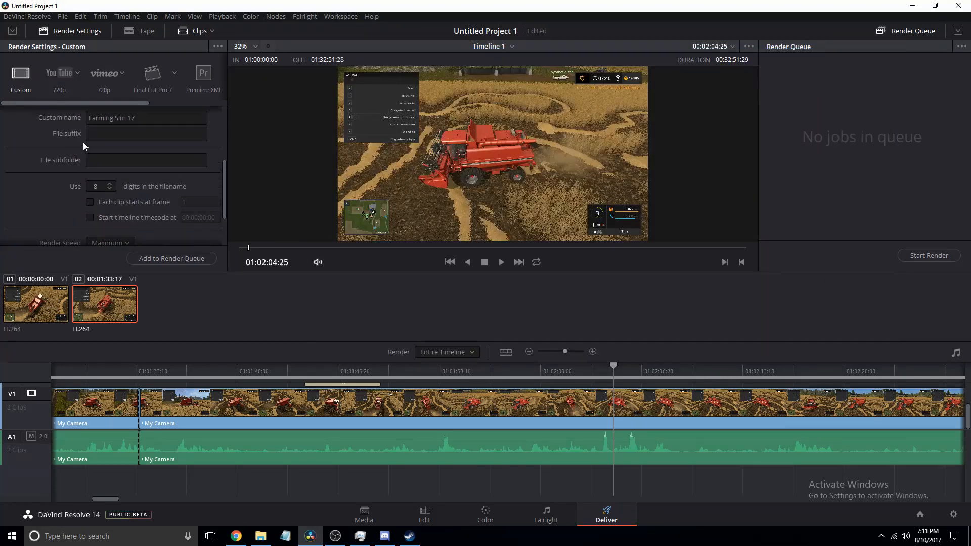
scroll(83, 142, up, 2)
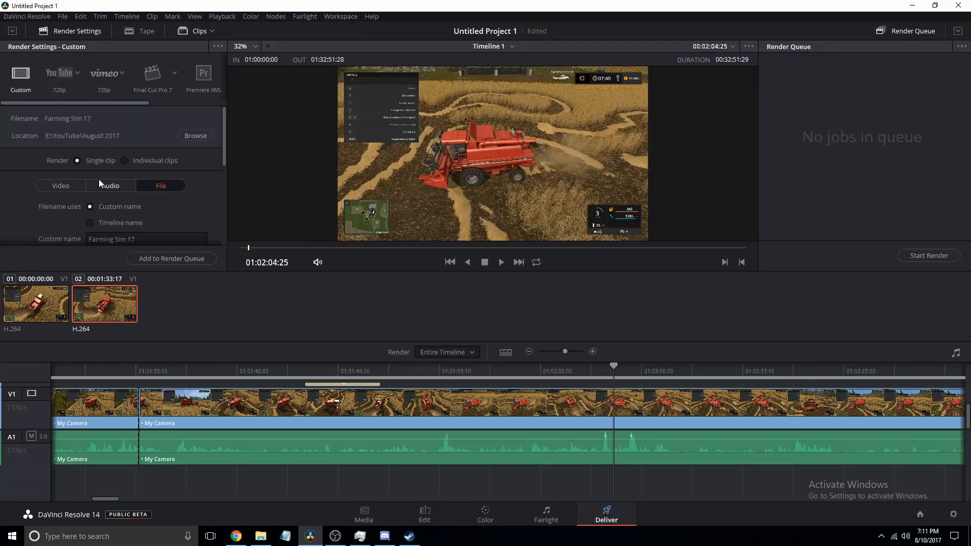
click(64, 189)
scroll(63, 191, down, 3)
scroll(62, 193, up, 1)
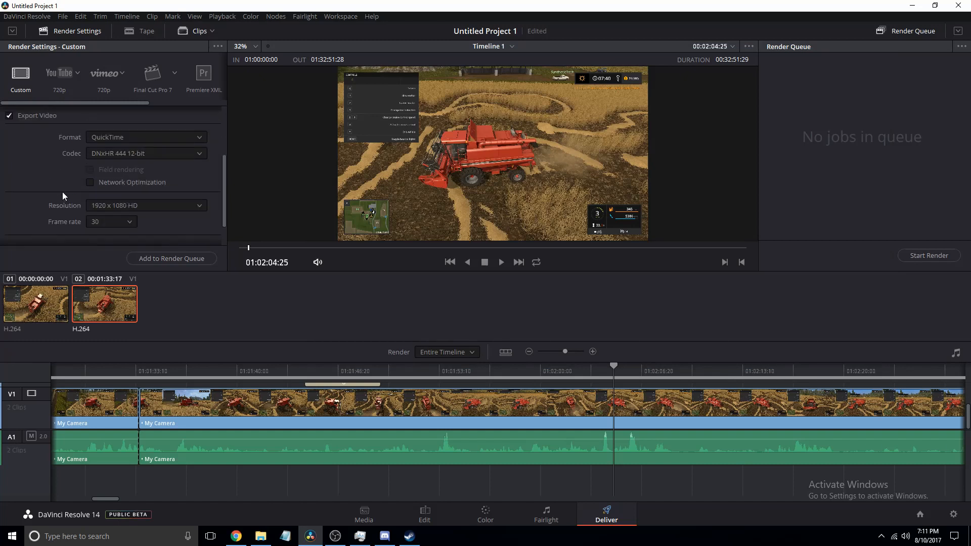
click(101, 222)
click(23, 206)
click(92, 154)
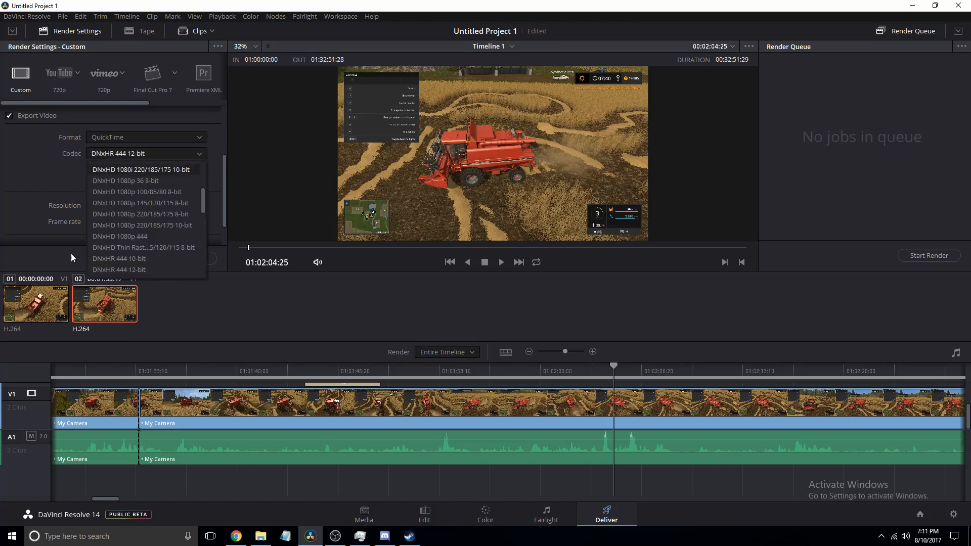
scroll(121, 252, down, 10)
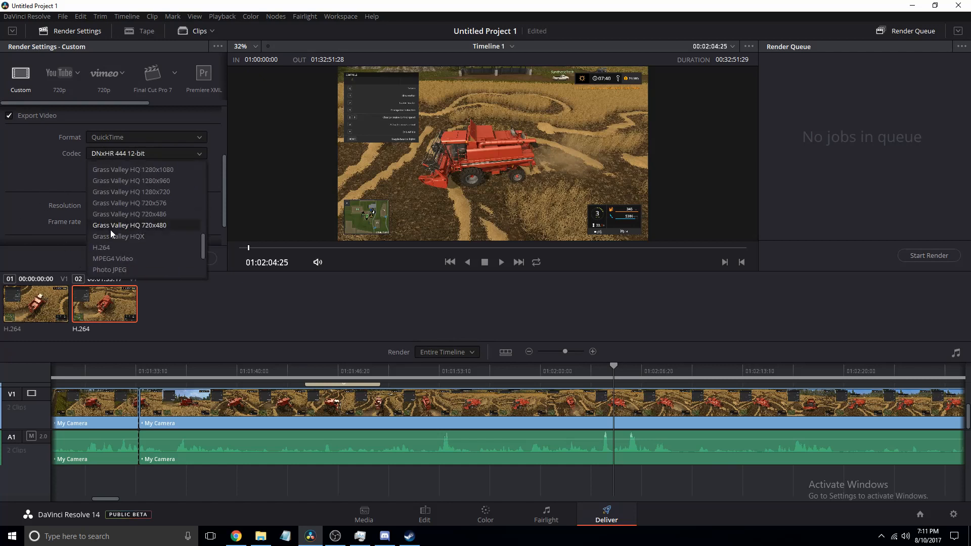
click(110, 248)
- Choose the YouTube render preset at 1080p
scroll(68, 196, down, 3)
scroll(133, 130, up, 4)
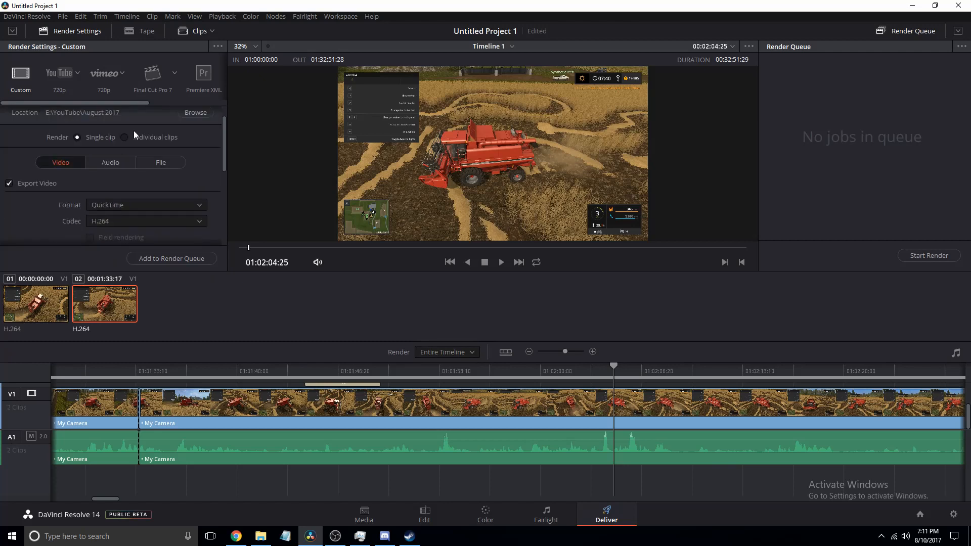
click(156, 162)
scroll(137, 189, up, 2)
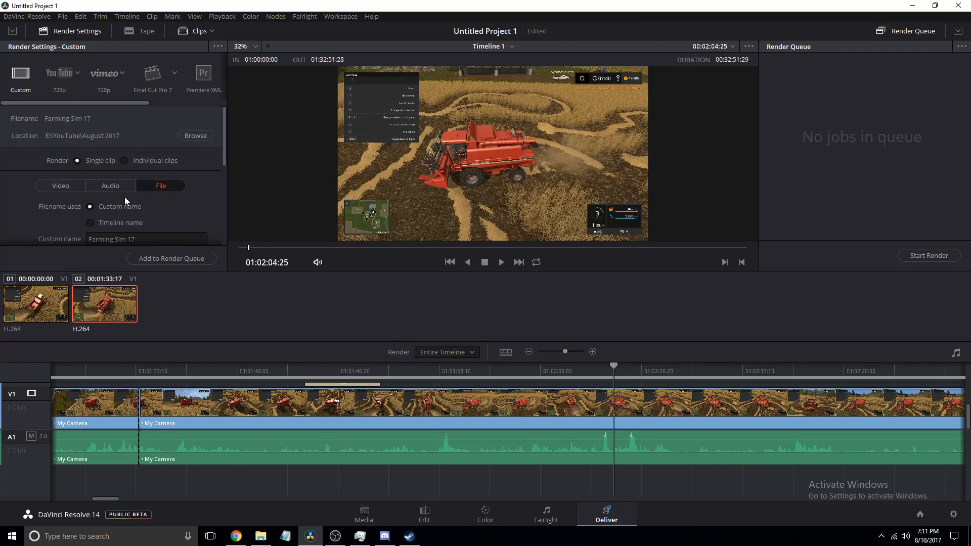
click(62, 72)
click(77, 73)
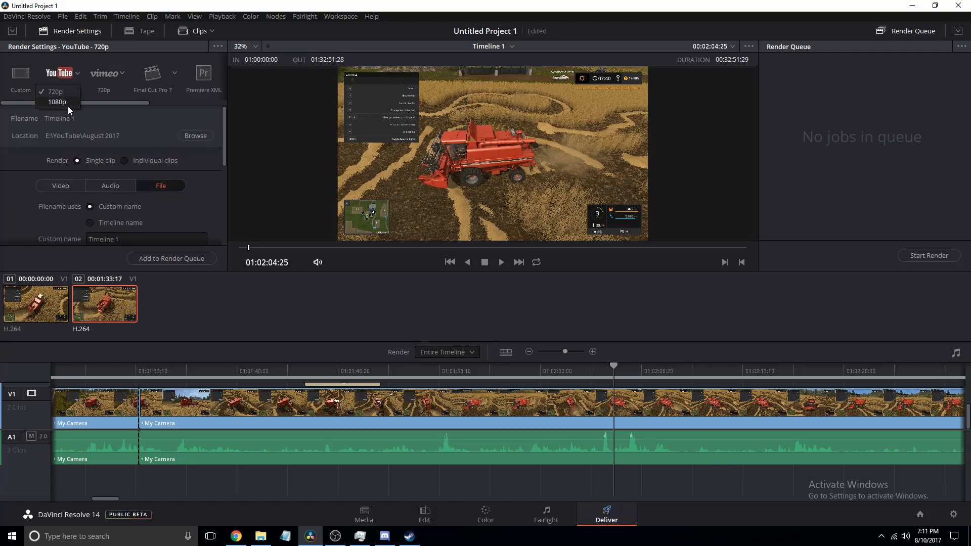
click(68, 106)
drag(81, 101, 176, 94)
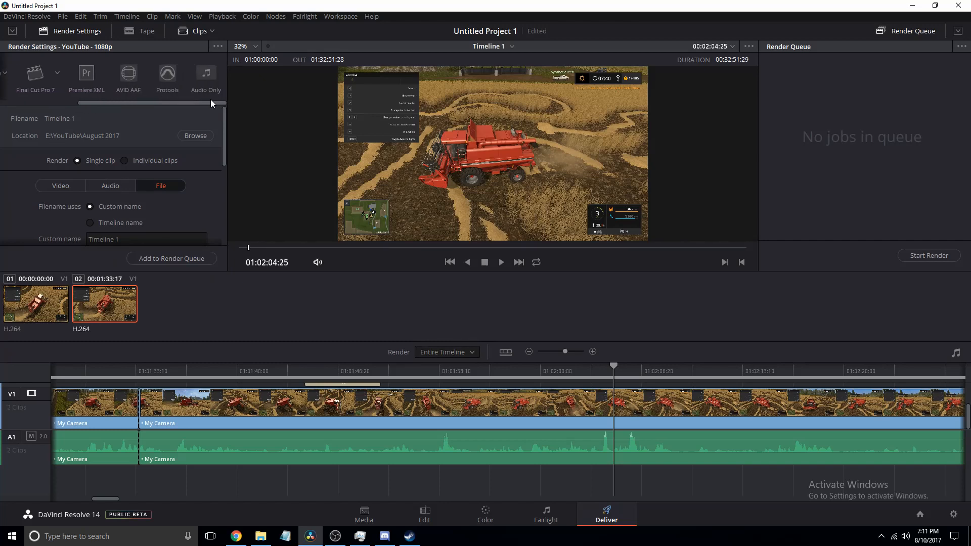
click(201, 86)
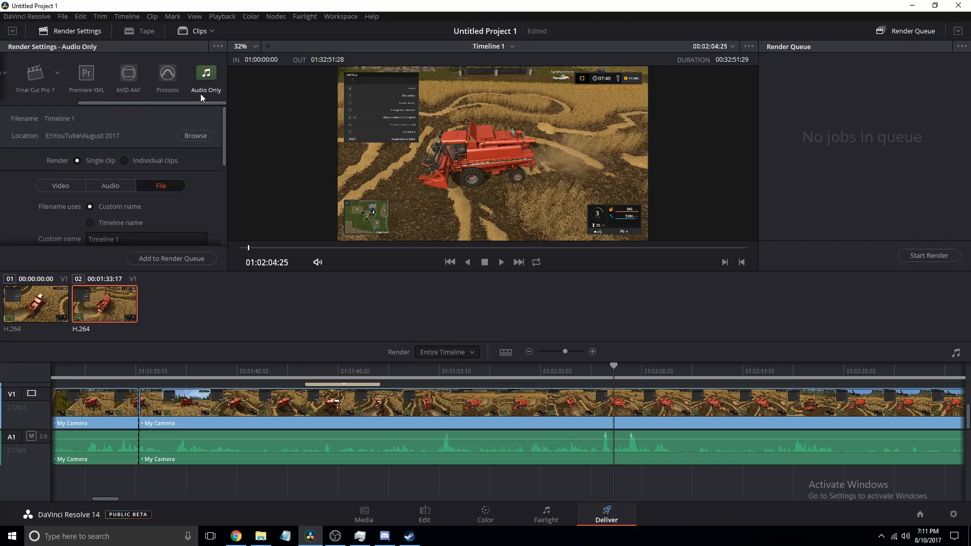
drag(172, 103, 96, 102)
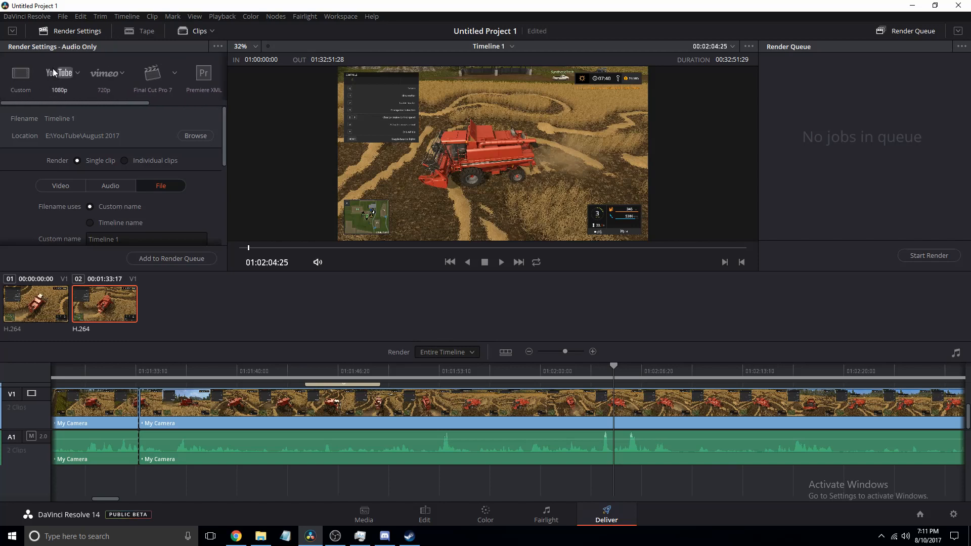
click(55, 73)
- Rename the output file to Farming Sim 17 again and add the job to the render queue
scroll(152, 186, down, 2)
click(123, 179)
click(153, 179)
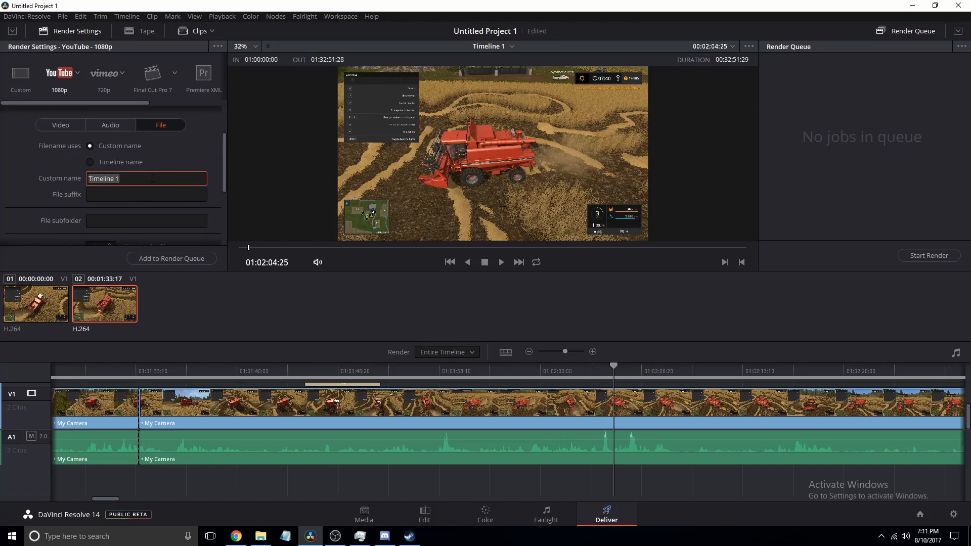
text(Farming Sim 176)
key(BackSpace)
click(16, 178)
scroll(15, 178, up, 2)
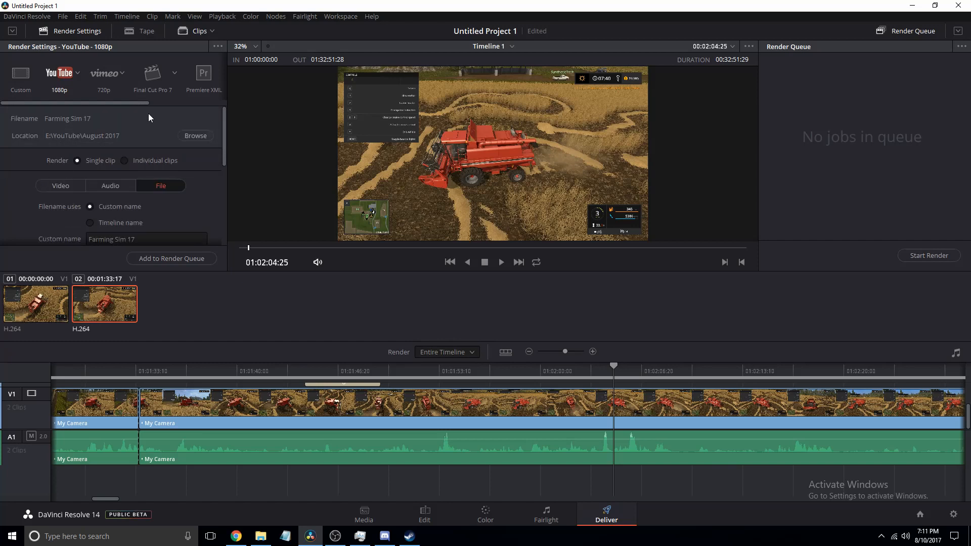
click(192, 263)
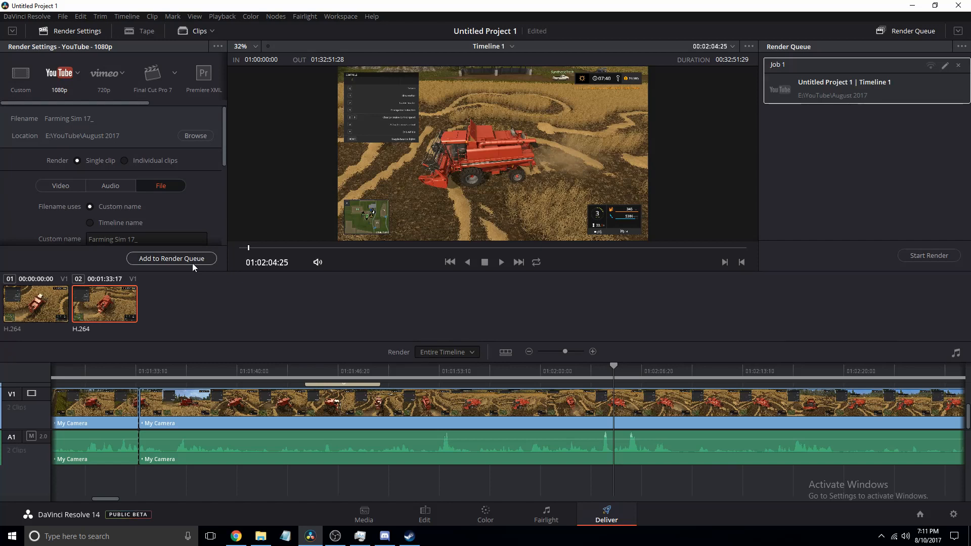